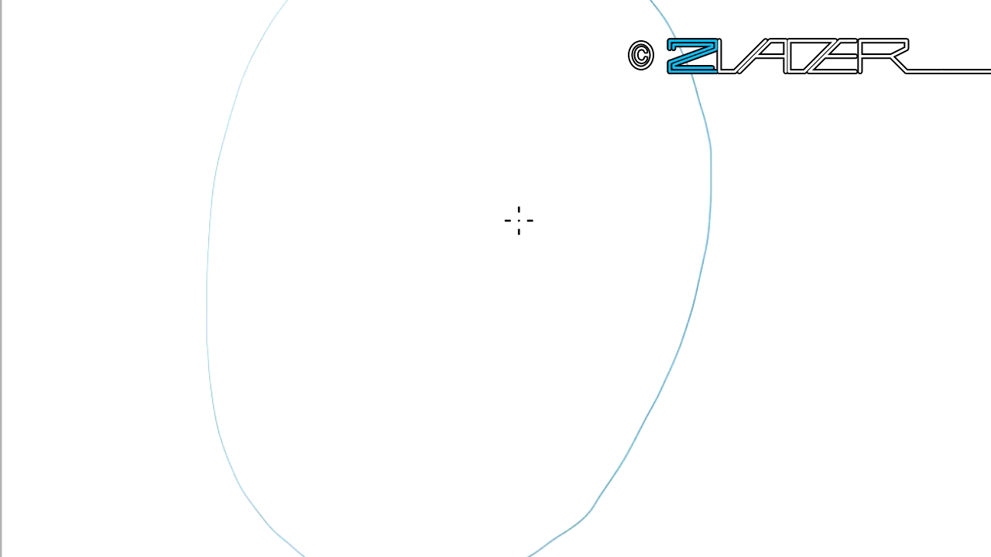
Step: Sketch a small circle in the head oval, two horizontal guides, a vertical centre line and the forehead start
{"action": "left_click_drag", "start_coordinate": [462, 184], "coordinate": [433, 184]}
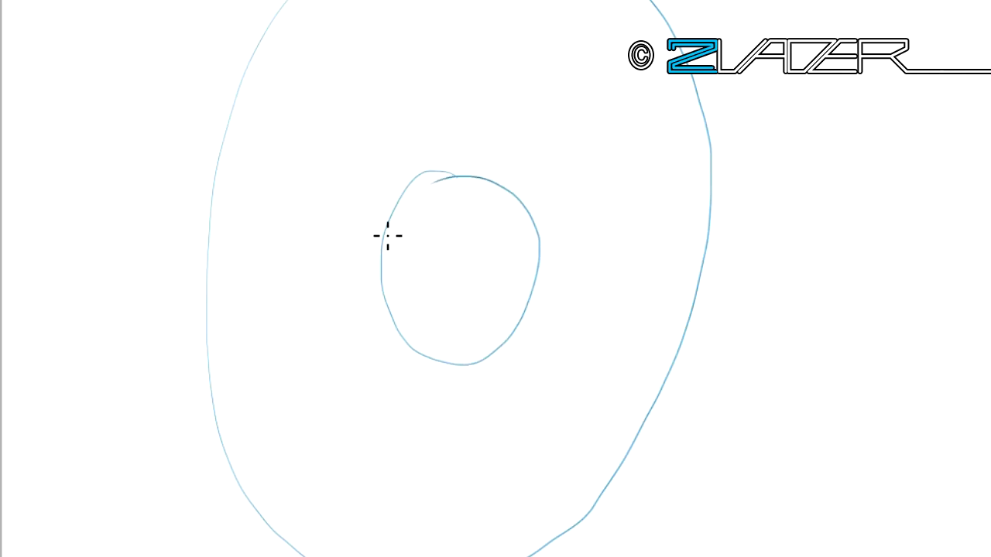
{"action": "mouse_move", "coordinate": [101, 212]}
{"action": "left_mouse_down"}
{"action": "mouse_move", "coordinate": [674, 177]}
{"action": "mouse_move", "coordinate": [859, 189]}
{"action": "left_mouse_up"}
{"action": "mouse_move", "coordinate": [135, 402]}
{"action": "left_mouse_down"}
{"action": "mouse_move", "coordinate": [774, 376]}
{"action": "mouse_move", "coordinate": [839, 361]}
{"action": "left_mouse_up"}
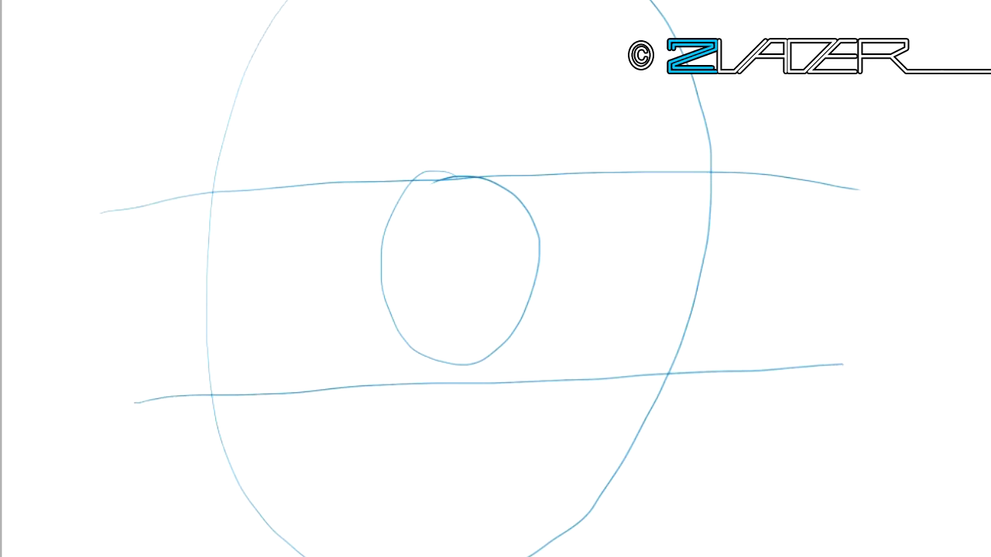
{"action": "left_click_drag", "start_coordinate": [462, 48], "coordinate": [446, 556]}
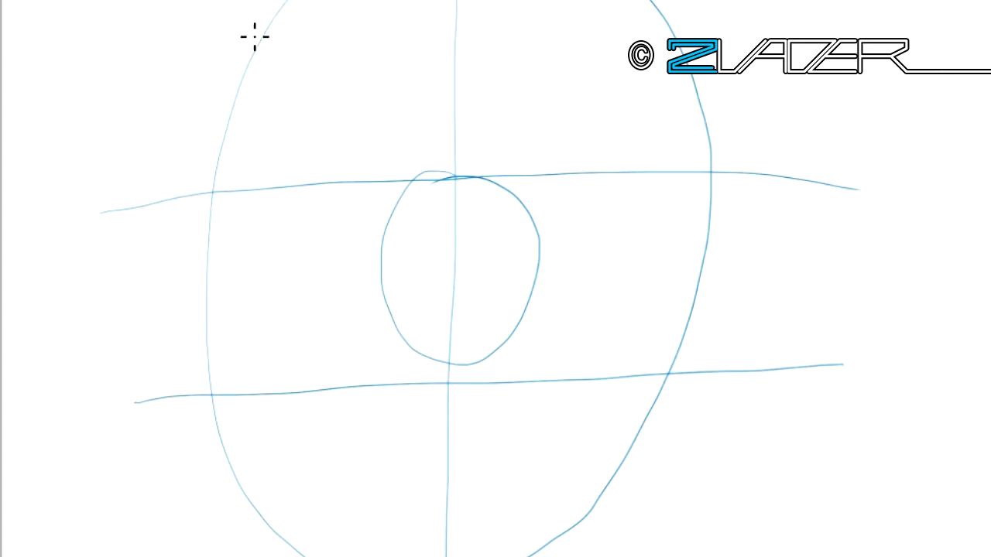
{"action": "mouse_move", "coordinate": [280, 0]}
{"action": "left_mouse_down"}
{"action": "mouse_move", "coordinate": [219, 177]}
{"action": "mouse_move", "coordinate": [272, 11]}
{"action": "left_mouse_up"}
Step: Sketch the forehead, brow and pointed nose along the left side of the head
{"action": "mouse_move", "coordinate": [250, 77]}
{"action": "left_mouse_down"}
{"action": "mouse_move", "coordinate": [215, 190]}
{"action": "mouse_move", "coordinate": [215, 229]}
{"action": "left_mouse_up"}
{"action": "mouse_move", "coordinate": [210, 183]}
{"action": "left_mouse_down"}
{"action": "mouse_move", "coordinate": [216, 231]}
{"action": "mouse_move", "coordinate": [267, 0]}
{"action": "left_mouse_up"}
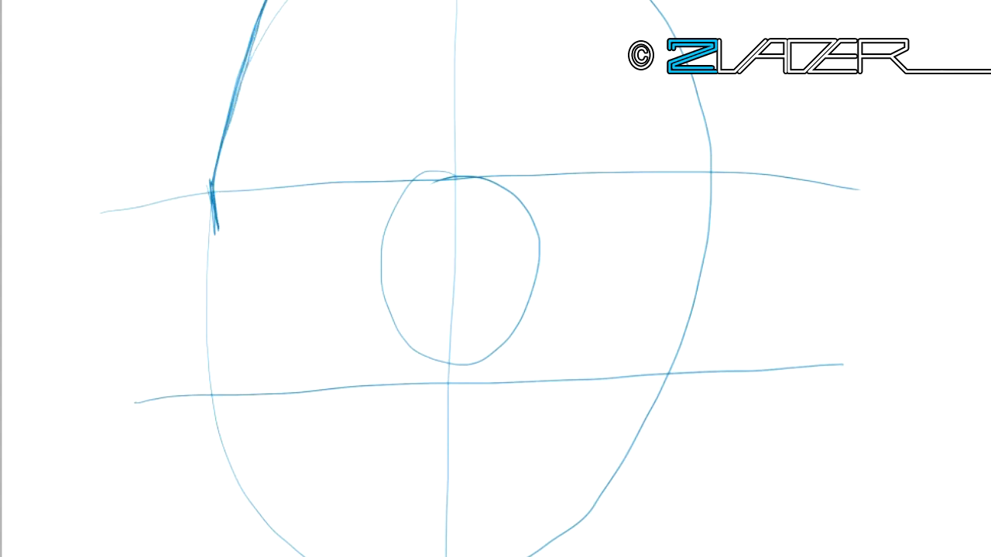
{"action": "mouse_move", "coordinate": [216, 215]}
{"action": "left_mouse_down"}
{"action": "mouse_move", "coordinate": [221, 265]}
{"action": "mouse_move", "coordinate": [172, 397]}
{"action": "left_mouse_up"}
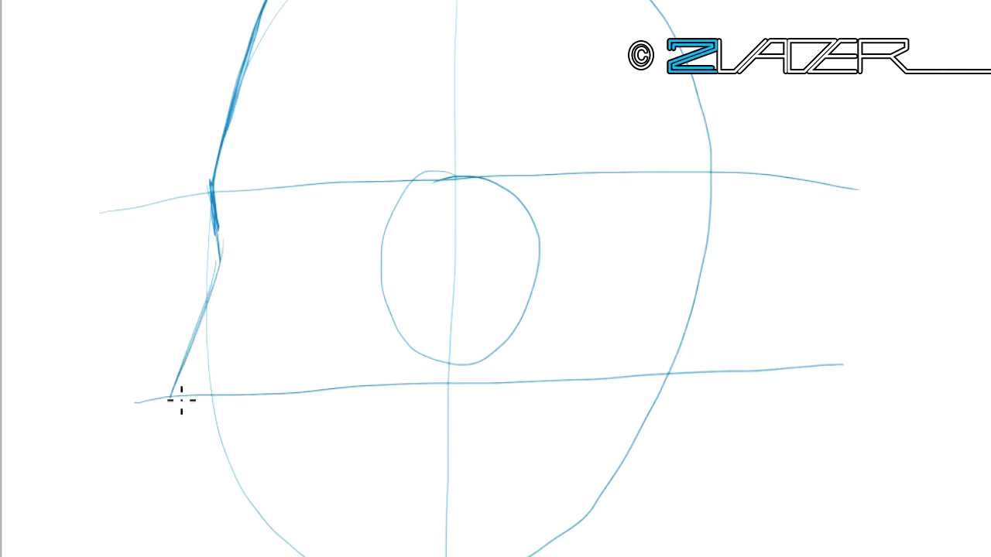
{"action": "mouse_move", "coordinate": [174, 398]}
{"action": "left_mouse_down"}
{"action": "mouse_move", "coordinate": [225, 415]}
{"action": "mouse_move", "coordinate": [214, 294]}
{"action": "mouse_move", "coordinate": [223, 237]}
{"action": "left_mouse_up"}
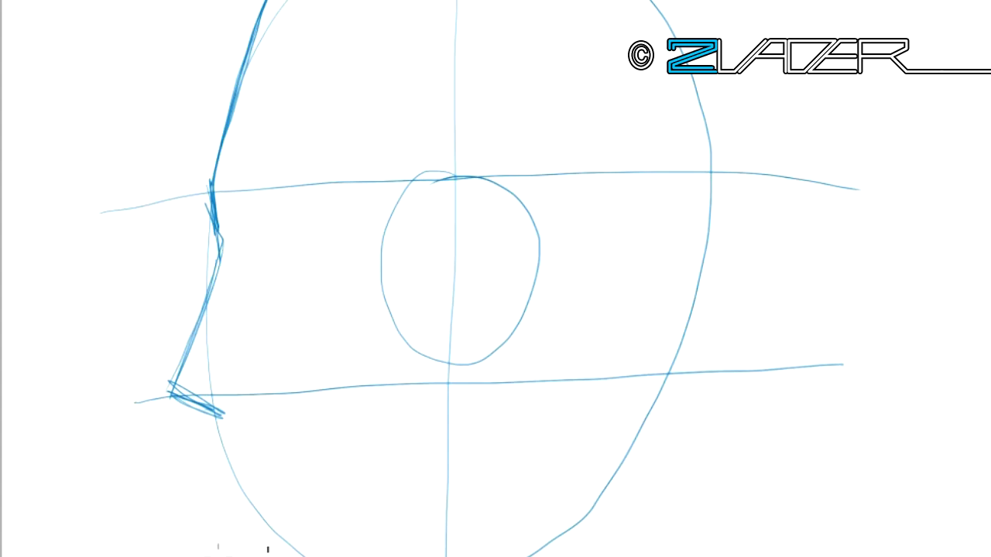
Step: Sketch the lips and chin, then the jawline running from below the small circle
{"action": "mouse_move", "coordinate": [224, 412]}
{"action": "left_mouse_down"}
{"action": "mouse_move", "coordinate": [229, 457]}
{"action": "mouse_move", "coordinate": [272, 459]}
{"action": "mouse_move", "coordinate": [223, 480]}
{"action": "mouse_move", "coordinate": [239, 546]}
{"action": "left_mouse_up"}
{"action": "left_click_drag", "start_coordinate": [238, 498], "coordinate": [242, 556]}
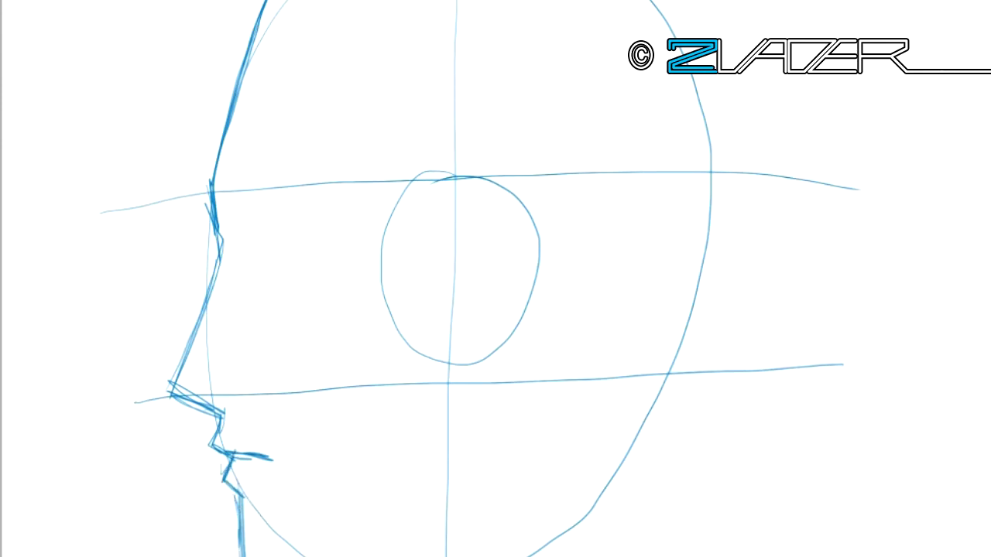
{"action": "left_click_drag", "start_coordinate": [495, 353], "coordinate": [469, 475]}
{"action": "mouse_move", "coordinate": [492, 375]}
{"action": "left_mouse_down"}
{"action": "mouse_move", "coordinate": [438, 515]}
{"action": "mouse_move", "coordinate": [364, 556]}
{"action": "left_mouse_up"}
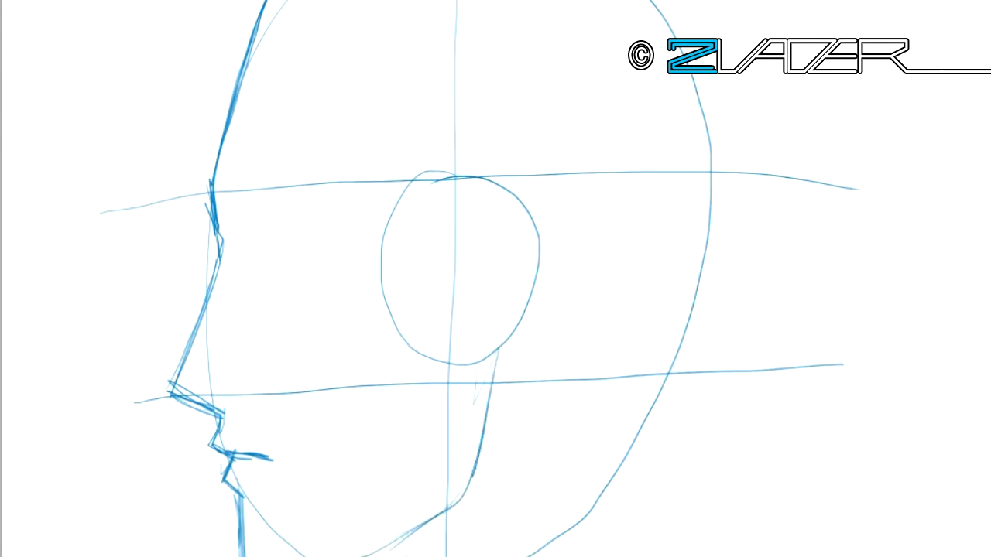
Step: Sketch the ear's outer rim and inner folds beside the small circle
{"action": "mouse_move", "coordinate": [478, 232]}
{"action": "left_mouse_down"}
{"action": "mouse_move", "coordinate": [538, 191]}
{"action": "mouse_move", "coordinate": [571, 271]}
{"action": "left_mouse_up"}
{"action": "mouse_move", "coordinate": [540, 207]}
{"action": "left_mouse_down"}
{"action": "mouse_move", "coordinate": [510, 381]}
{"action": "mouse_move", "coordinate": [586, 281]}
{"action": "mouse_move", "coordinate": [508, 210]}
{"action": "mouse_move", "coordinate": [475, 241]}
{"action": "left_mouse_up"}
{"action": "left_click_drag", "start_coordinate": [503, 311], "coordinate": [524, 226]}
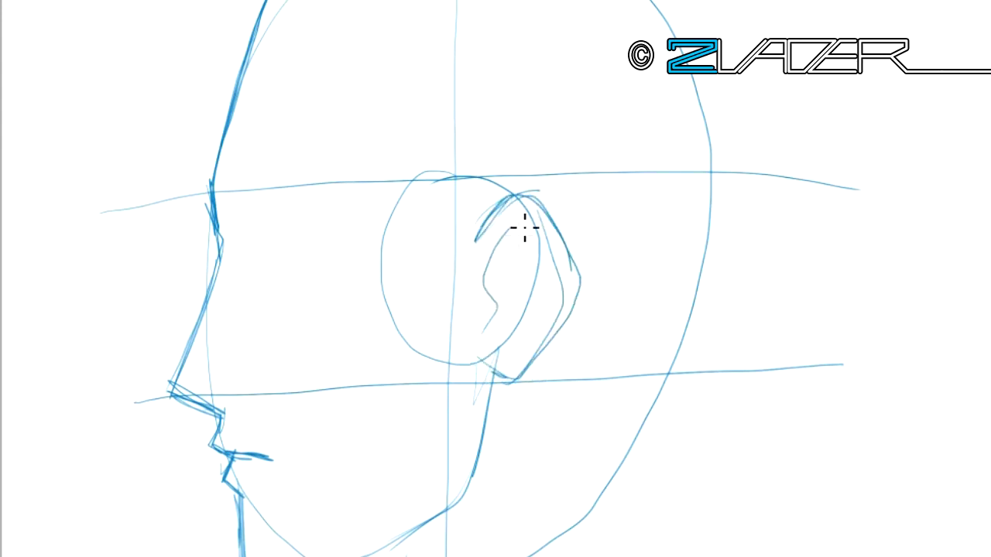
{"action": "left_click_drag", "start_coordinate": [502, 358], "coordinate": [554, 303]}
{"action": "left_click_drag", "start_coordinate": [492, 283], "coordinate": [545, 301]}
{"action": "left_click_drag", "start_coordinate": [514, 314], "coordinate": [493, 350]}
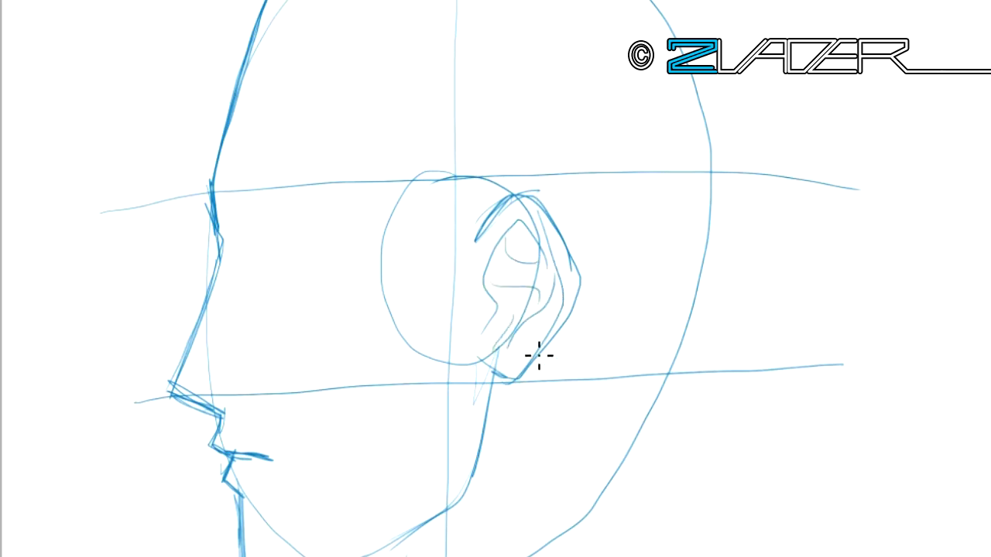
{"action": "mouse_move", "coordinate": [561, 327]}
{"action": "left_mouse_down"}
{"action": "mouse_move", "coordinate": [568, 232]}
{"action": "mouse_move", "coordinate": [519, 393]}
{"action": "mouse_move", "coordinate": [544, 224]}
{"action": "left_mouse_up"}
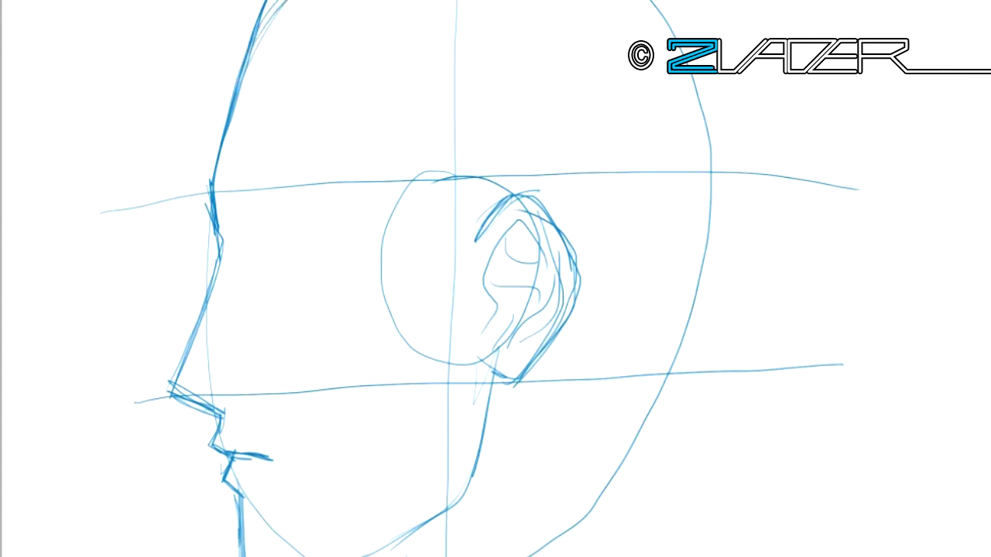
Step: Sketch and reinforce the back-of-skull contour and the back of the neck on the right
{"action": "mouse_move", "coordinate": [718, 2]}
{"action": "left_mouse_down"}
{"action": "mouse_move", "coordinate": [765, 319]}
{"action": "mouse_move", "coordinate": [714, 422]}
{"action": "left_mouse_up"}
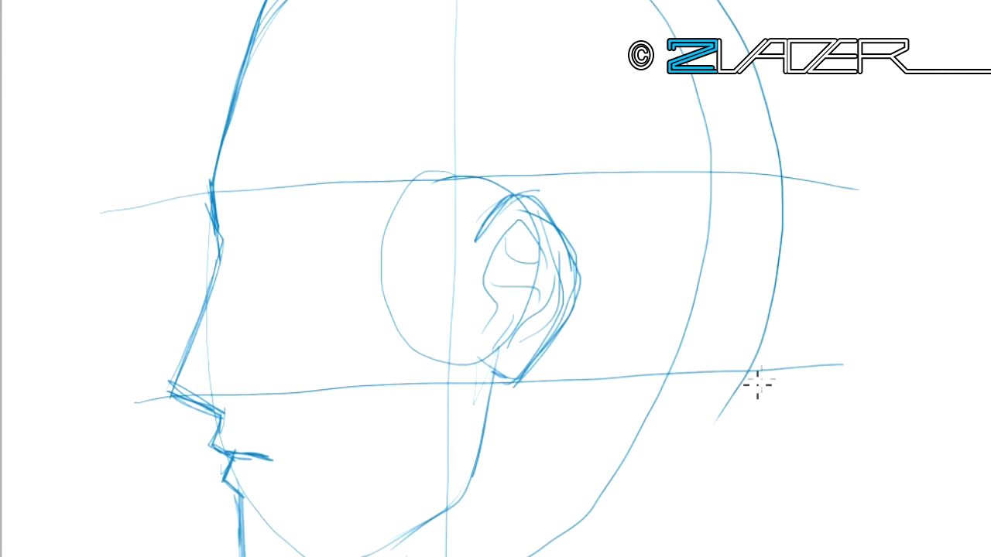
{"action": "left_click_drag", "start_coordinate": [766, 347], "coordinate": [789, 210]}
{"action": "mouse_move", "coordinate": [770, 124]}
{"action": "left_mouse_down"}
{"action": "mouse_move", "coordinate": [719, 387]}
{"action": "mouse_move", "coordinate": [652, 497]}
{"action": "left_mouse_up"}
{"action": "left_click_drag", "start_coordinate": [693, 432], "coordinate": [659, 556]}
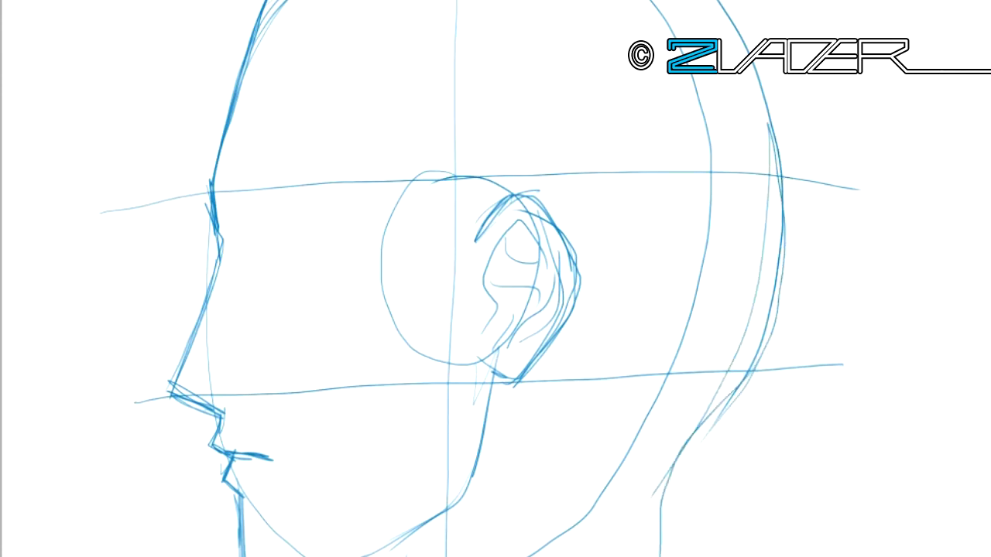
{"action": "mouse_move", "coordinate": [705, 418]}
{"action": "left_mouse_down"}
{"action": "mouse_move", "coordinate": [680, 480]}
{"action": "mouse_move", "coordinate": [684, 556]}
{"action": "mouse_move", "coordinate": [695, 556]}
{"action": "left_mouse_up"}
{"action": "left_click_drag", "start_coordinate": [700, 463], "coordinate": [695, 556]}
{"action": "left_click_drag", "start_coordinate": [749, 356], "coordinate": [702, 458]}
{"action": "left_click_drag", "start_coordinate": [785, 150], "coordinate": [748, 387]}
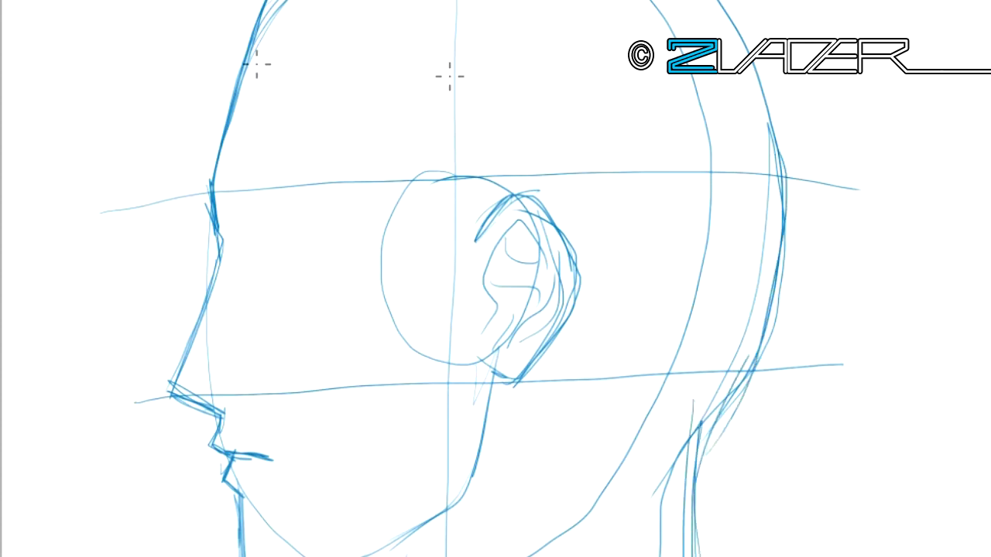
{"action": "mouse_move", "coordinate": [708, 1]}
{"action": "left_mouse_down"}
{"action": "mouse_move", "coordinate": [774, 144]}
{"action": "mouse_move", "coordinate": [783, 193]}
{"action": "left_mouse_up"}
{"action": "left_click_drag", "start_coordinate": [705, 422], "coordinate": [681, 556]}
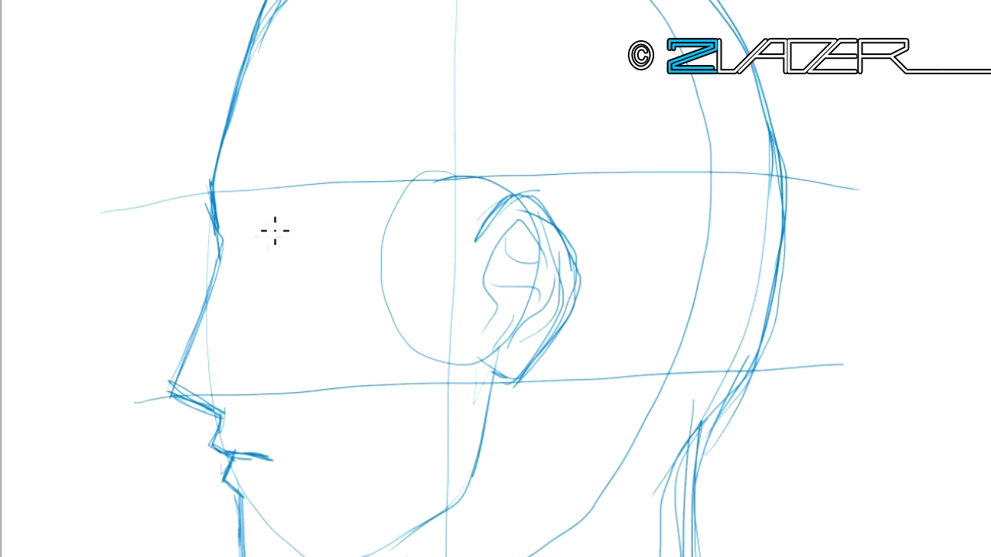
Step: Draw an almond eye with upper and lower lids, plus a hatched eyebrow above it
{"action": "mouse_move", "coordinate": [263, 232]}
{"action": "left_mouse_down"}
{"action": "mouse_move", "coordinate": [278, 213]}
{"action": "mouse_move", "coordinate": [331, 232]}
{"action": "mouse_move", "coordinate": [263, 218]}
{"action": "left_mouse_up"}
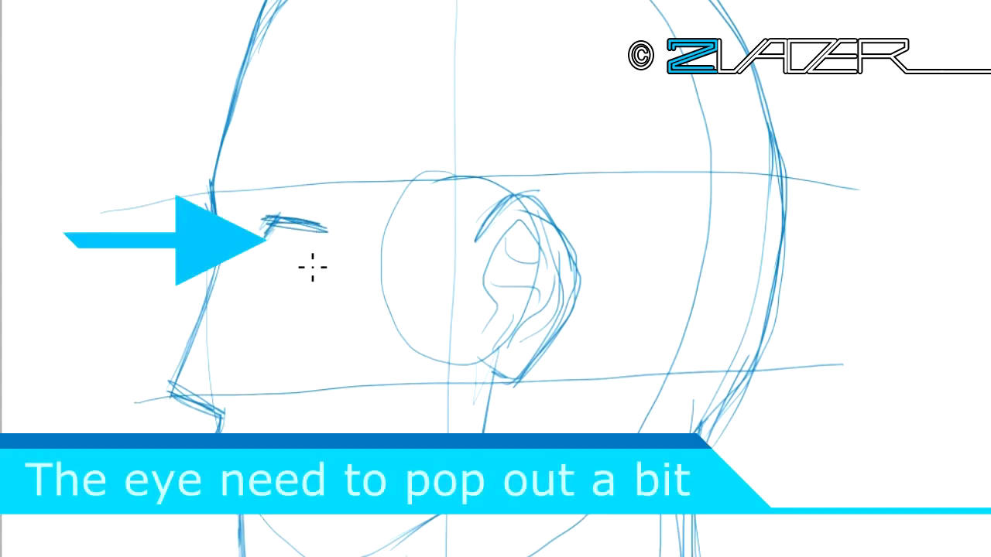
{"action": "mouse_move", "coordinate": [274, 260]}
{"action": "left_mouse_down"}
{"action": "mouse_move", "coordinate": [327, 232]}
{"action": "mouse_move", "coordinate": [276, 257]}
{"action": "left_mouse_up"}
{"action": "mouse_move", "coordinate": [277, 223]}
{"action": "left_mouse_down"}
{"action": "mouse_move", "coordinate": [271, 272]}
{"action": "mouse_move", "coordinate": [287, 273]}
{"action": "mouse_move", "coordinate": [273, 278]}
{"action": "mouse_move", "coordinate": [317, 228]}
{"action": "mouse_move", "coordinate": [247, 241]}
{"action": "mouse_move", "coordinate": [280, 269]}
{"action": "mouse_move", "coordinate": [286, 223]}
{"action": "mouse_move", "coordinate": [270, 260]}
{"action": "left_mouse_up"}
{"action": "mouse_move", "coordinate": [241, 201]}
{"action": "left_mouse_down"}
{"action": "mouse_move", "coordinate": [248, 228]}
{"action": "mouse_move", "coordinate": [303, 184]}
{"action": "mouse_move", "coordinate": [246, 233]}
{"action": "mouse_move", "coordinate": [289, 181]}
{"action": "mouse_move", "coordinate": [313, 173]}
{"action": "left_mouse_up"}
{"action": "left_click_drag", "start_coordinate": [263, 194], "coordinate": [316, 182]}
{"action": "left_click_drag", "start_coordinate": [243, 233], "coordinate": [268, 192]}
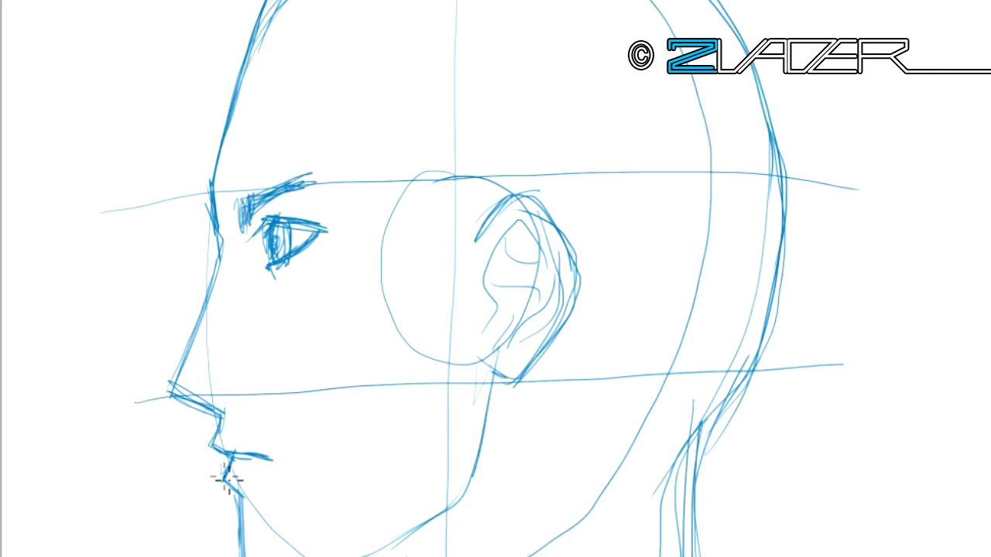
Step: Add a nostril stroke and redraw the brow-to-nose profile line
{"action": "left_click_drag", "start_coordinate": [215, 392], "coordinate": [230, 389]}
{"action": "mouse_move", "coordinate": [211, 203]}
{"action": "left_mouse_down"}
{"action": "mouse_move", "coordinate": [221, 267]}
{"action": "mouse_move", "coordinate": [206, 325]}
{"action": "mouse_move", "coordinate": [171, 387]}
{"action": "left_mouse_up"}
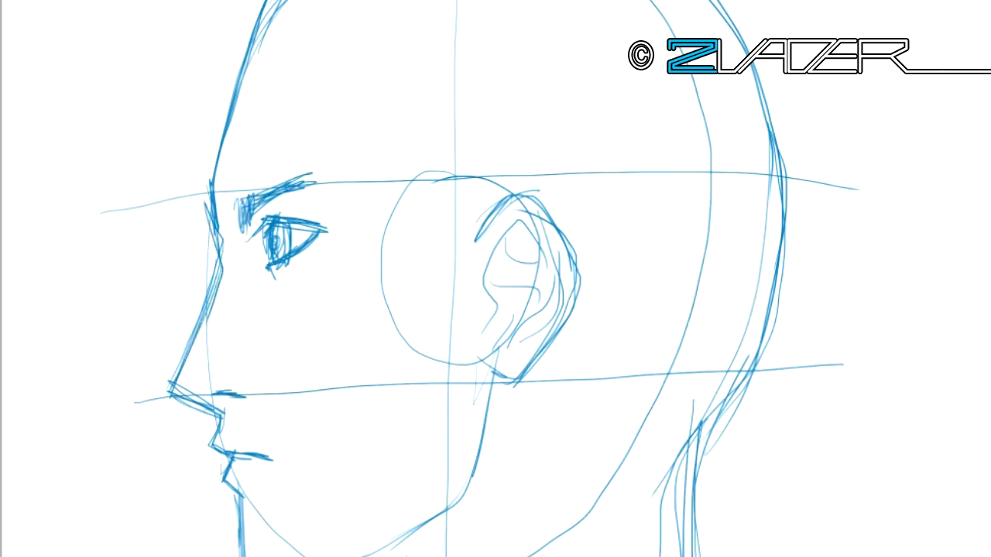
{"action": "scroll", "coordinate": [732, 230], "scroll_direction": "down", "scroll_amount": 3}
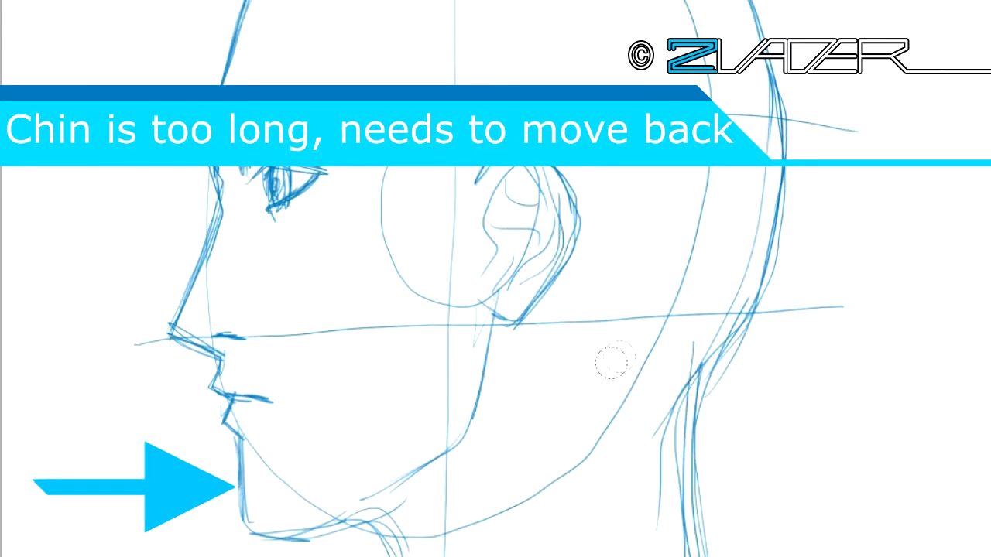
Step: Erase the old neck and back-of-head lines and redraw those contours
{"action": "left_click_drag", "start_coordinate": [611, 362], "coordinate": [652, 415]}
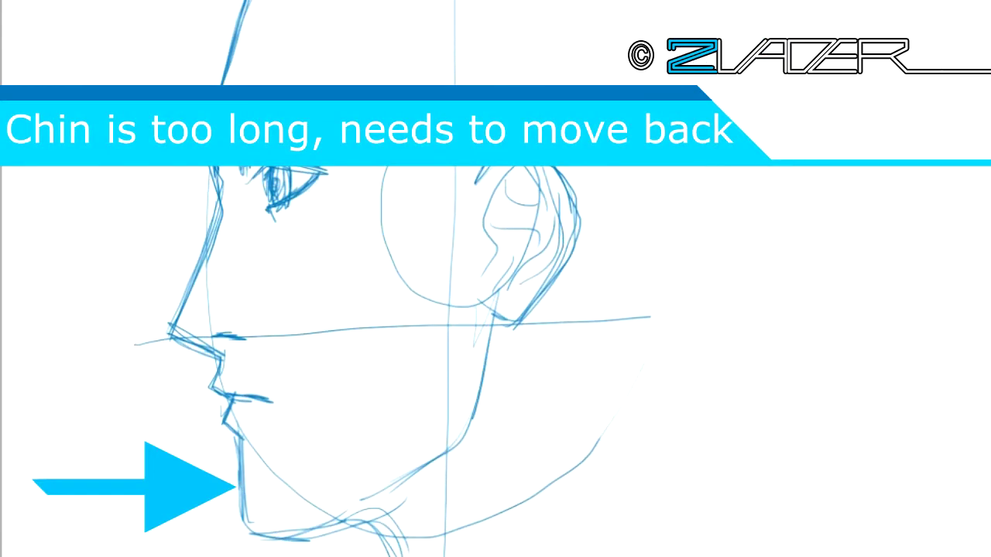
{"action": "mouse_move", "coordinate": [798, 4]}
{"action": "left_mouse_down"}
{"action": "mouse_move", "coordinate": [818, 224]}
{"action": "mouse_move", "coordinate": [681, 503]}
{"action": "left_mouse_up"}
{"action": "mouse_move", "coordinate": [752, 553]}
{"action": "left_mouse_down"}
{"action": "mouse_move", "coordinate": [769, 364]}
{"action": "mouse_move", "coordinate": [726, 553]}
{"action": "left_mouse_up"}
{"action": "left_click_drag", "start_coordinate": [726, 546], "coordinate": [796, 259]}
{"action": "left_click_drag", "start_coordinate": [718, 526], "coordinate": [833, 87]}
{"action": "left_click_drag", "start_coordinate": [827, 178], "coordinate": [809, 1]}
Step: Erase the old ear and cranium circle and sketch a larger ear with inner lines
{"action": "left_click_drag", "start_coordinate": [408, 125], "coordinate": [511, 294]}
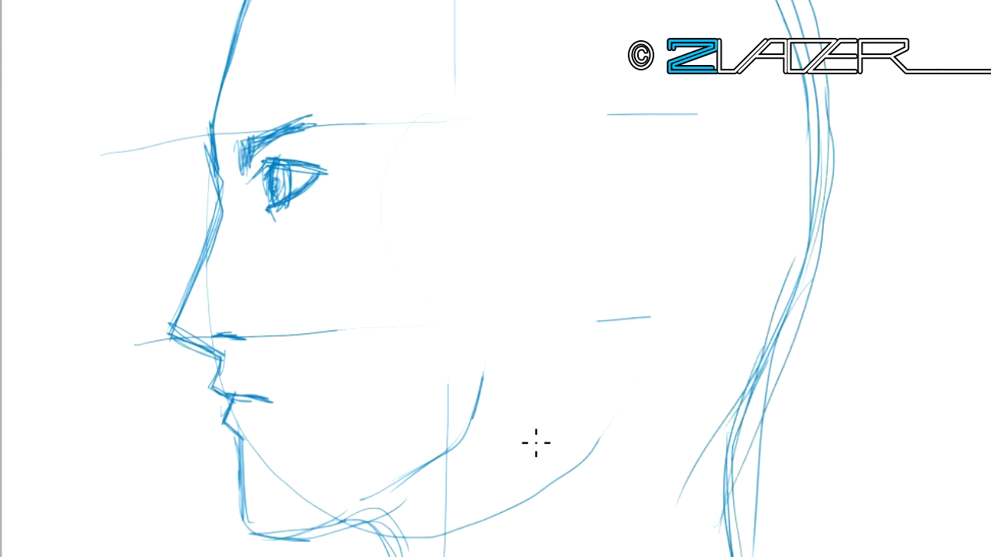
{"action": "left_click_drag", "start_coordinate": [499, 198], "coordinate": [553, 341]}
{"action": "left_click_drag", "start_coordinate": [479, 329], "coordinate": [513, 345]}
{"action": "left_click_drag", "start_coordinate": [503, 186], "coordinate": [592, 256]}
{"action": "left_click_drag", "start_coordinate": [542, 139], "coordinate": [513, 281]}
{"action": "left_click_drag", "start_coordinate": [534, 185], "coordinate": [507, 282]}
{"action": "left_click_drag", "start_coordinate": [557, 164], "coordinate": [550, 271]}
Step: Replace the overly long chin with a shorter one, a jawline toward the ear and neck lines
{"action": "left_click_drag", "start_coordinate": [240, 449], "coordinate": [356, 530]}
{"action": "mouse_move", "coordinate": [236, 434]}
{"action": "left_mouse_down"}
{"action": "mouse_move", "coordinate": [257, 520]}
{"action": "mouse_move", "coordinate": [429, 496]}
{"action": "left_mouse_up"}
{"action": "mouse_move", "coordinate": [232, 414]}
{"action": "left_mouse_down"}
{"action": "mouse_move", "coordinate": [356, 550]}
{"action": "mouse_move", "coordinate": [495, 418]}
{"action": "left_mouse_up"}
{"action": "left_click_drag", "start_coordinate": [500, 313], "coordinate": [480, 426]}
{"action": "left_click_drag", "start_coordinate": [507, 159], "coordinate": [484, 199]}
{"action": "left_click_drag", "start_coordinate": [356, 526], "coordinate": [406, 556]}
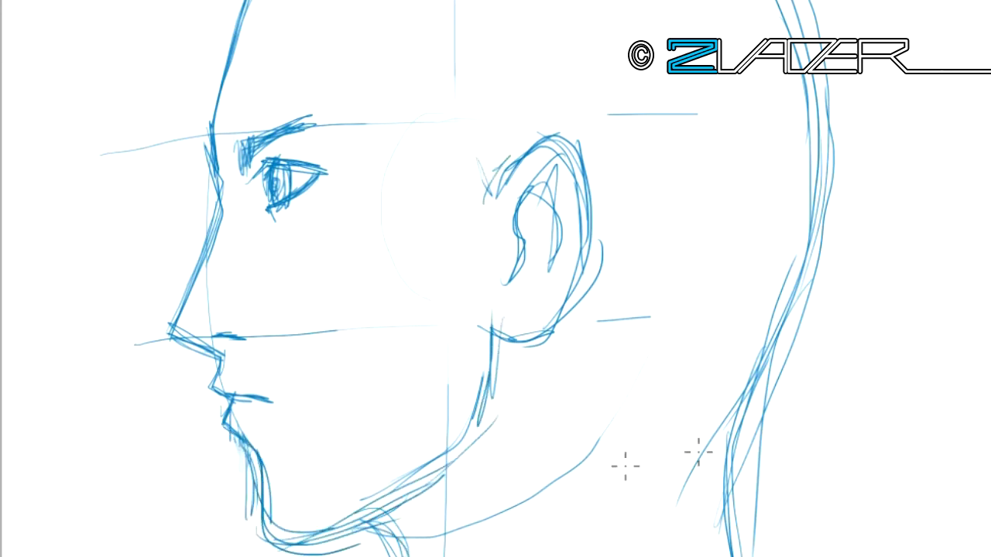
{"action": "left_click_drag", "start_coordinate": [551, 453], "coordinate": [763, 465]}
{"action": "left_click_drag", "start_coordinate": [541, 325], "coordinate": [750, 382]}
{"action": "left_click_drag", "start_coordinate": [666, 155], "coordinate": [571, 209]}
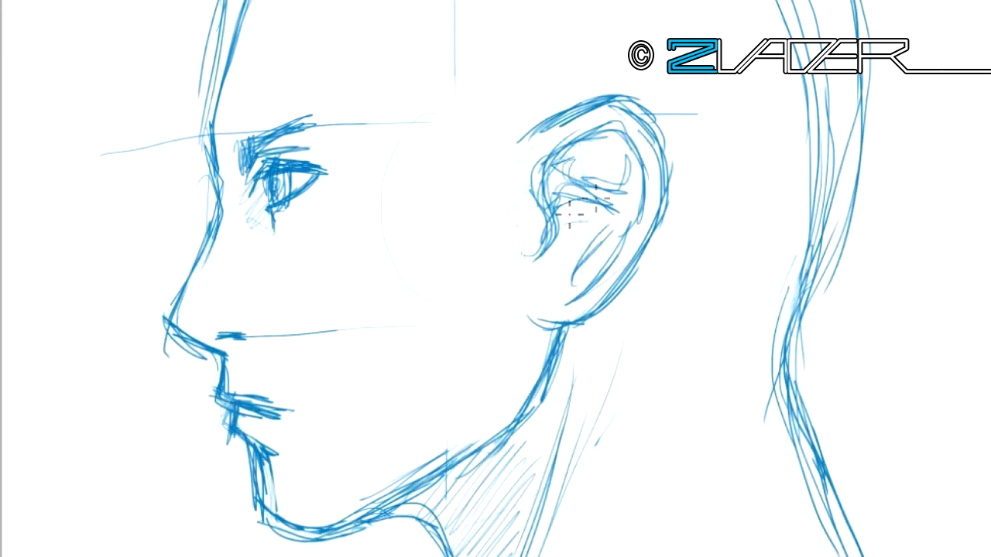
Step: Add top hair lines, temple lines and a V-shaped cheekbone beside the ear
{"action": "left_click_drag", "start_coordinate": [248, 22], "coordinate": [305, 1]}
{"action": "left_click_drag", "start_coordinate": [231, 0], "coordinate": [213, 101]}
{"action": "left_click_drag", "start_coordinate": [391, 0], "coordinate": [373, 108]}
{"action": "mouse_move", "coordinate": [417, 35]}
{"action": "left_mouse_down"}
{"action": "mouse_move", "coordinate": [370, 123]}
{"action": "mouse_move", "coordinate": [468, 230]}
{"action": "left_mouse_up"}
{"action": "left_click_drag", "start_coordinate": [469, 193], "coordinate": [496, 332]}
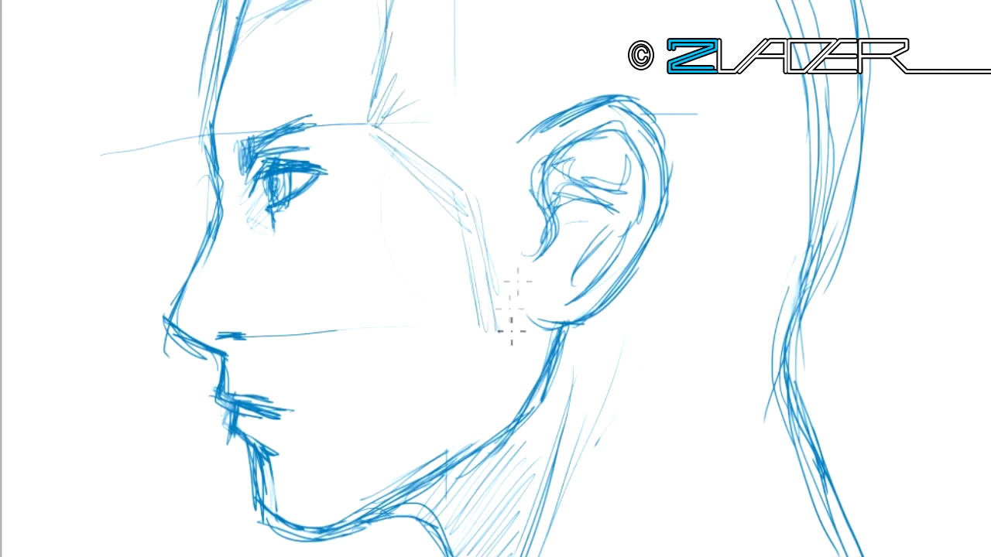
{"action": "left_click_drag", "start_coordinate": [515, 110], "coordinate": [495, 331]}
{"action": "left_click_drag", "start_coordinate": [456, 185], "coordinate": [489, 326]}
{"action": "left_click_drag", "start_coordinate": [369, 124], "coordinate": [457, 190]}
{"action": "left_click_drag", "start_coordinate": [393, 0], "coordinate": [372, 116]}
{"action": "left_click_drag", "start_coordinate": [401, 28], "coordinate": [370, 123]}
{"action": "left_click_drag", "start_coordinate": [370, 125], "coordinate": [496, 331]}
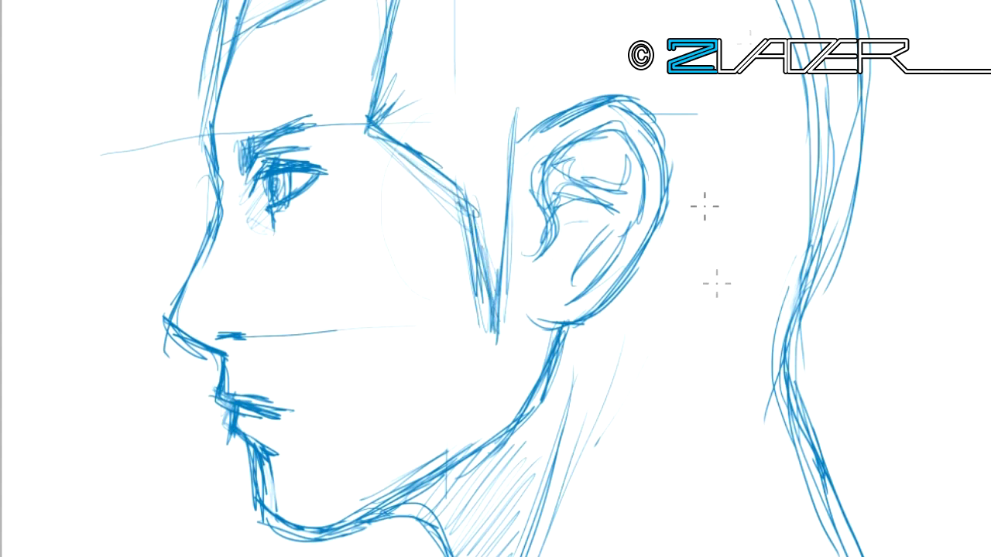
Step: Hatch the neck with zigzag strokes and draw hair strands behind the head
{"action": "mouse_move", "coordinate": [607, 306]}
{"action": "left_mouse_down"}
{"action": "mouse_move", "coordinate": [774, 396]}
{"action": "mouse_move", "coordinate": [596, 310]}
{"action": "mouse_move", "coordinate": [782, 387]}
{"action": "left_mouse_up"}
{"action": "left_click_drag", "start_coordinate": [849, 236], "coordinate": [822, 362]}
{"action": "left_click_drag", "start_coordinate": [867, 0], "coordinate": [882, 154]}
{"action": "mouse_move", "coordinate": [884, 62]}
{"action": "left_mouse_down"}
{"action": "mouse_move", "coordinate": [984, 16]}
{"action": "mouse_move", "coordinate": [987, 104]}
{"action": "left_mouse_up"}
{"action": "left_click_drag", "start_coordinate": [890, 123], "coordinate": [905, 499]}
{"action": "left_click_drag", "start_coordinate": [905, 433], "coordinate": [960, 472]}
{"action": "left_click_drag", "start_coordinate": [938, 77], "coordinate": [960, 232]}
{"action": "left_click_drag", "start_coordinate": [892, 7], "coordinate": [913, 132]}
Step: Extend the long hanging hair strands downward and darken the forehead-to-nose line
{"action": "left_click_drag", "start_coordinate": [913, 73], "coordinate": [907, 495]}
{"action": "mouse_move", "coordinate": [914, 456]}
{"action": "left_mouse_down"}
{"action": "mouse_move", "coordinate": [968, 480]}
{"action": "mouse_move", "coordinate": [987, 445]}
{"action": "left_mouse_up"}
{"action": "mouse_move", "coordinate": [952, 77]}
{"action": "left_mouse_down"}
{"action": "mouse_move", "coordinate": [963, 356]}
{"action": "mouse_move", "coordinate": [928, 387]}
{"action": "left_mouse_up"}
{"action": "left_click_drag", "start_coordinate": [960, 132], "coordinate": [948, 383]}
{"action": "left_click_drag", "start_coordinate": [938, 78], "coordinate": [968, 340]}
{"action": "left_click_drag", "start_coordinate": [216, 35], "coordinate": [225, 203]}
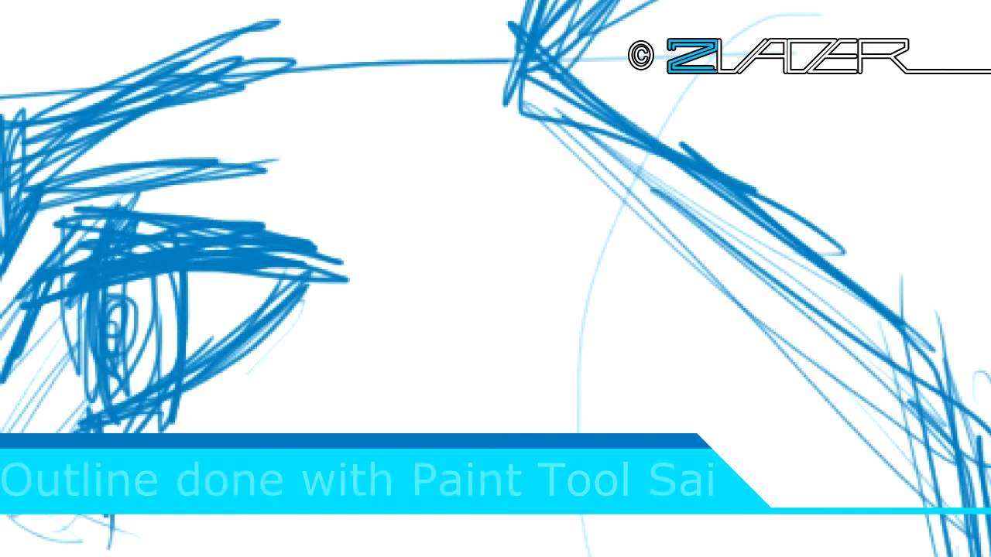
Step: Ink the upper and lower eyelids, lid crease and pupil in solid black
{"action": "mouse_move", "coordinate": [64, 308]}
{"action": "left_mouse_down"}
{"action": "mouse_move", "coordinate": [96, 267]}
{"action": "mouse_move", "coordinate": [99, 410]}
{"action": "mouse_move", "coordinate": [128, 414]}
{"action": "left_mouse_up"}
{"action": "mouse_move", "coordinate": [93, 272]}
{"action": "left_mouse_down"}
{"action": "mouse_move", "coordinate": [302, 249]}
{"action": "mouse_move", "coordinate": [104, 418]}
{"action": "left_mouse_up"}
{"action": "left_click_drag", "start_coordinate": [263, 310], "coordinate": [164, 394]}
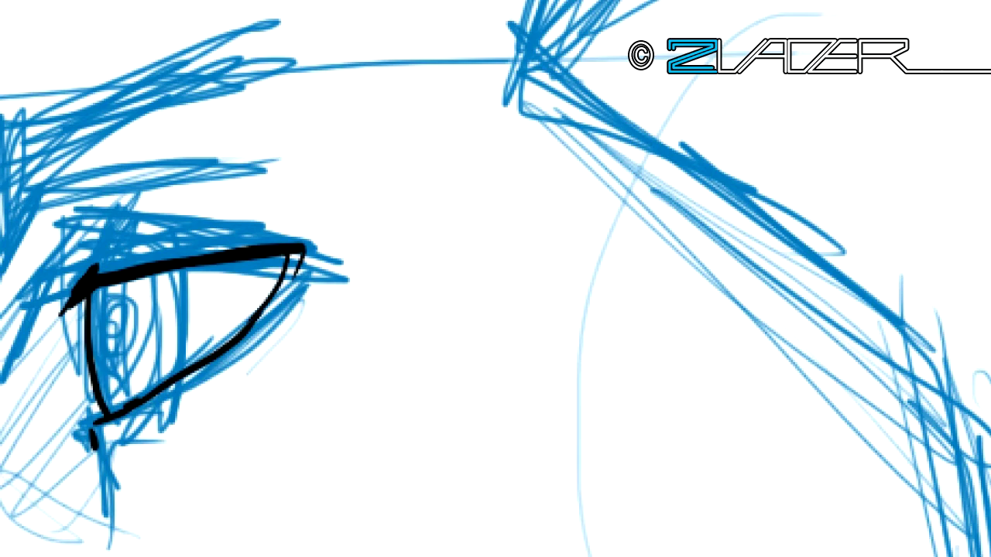
{"action": "left_click_drag", "start_coordinate": [155, 409], "coordinate": [300, 255]}
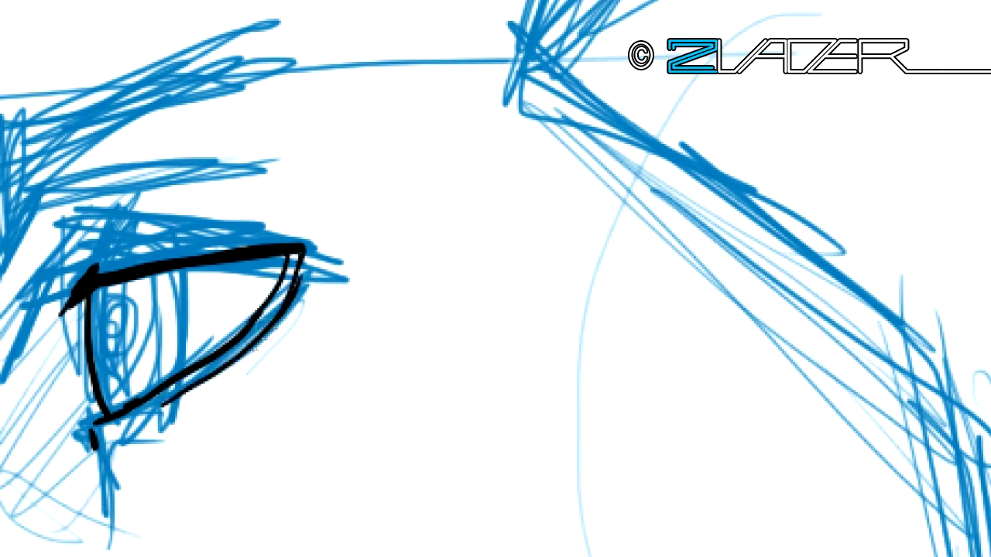
{"action": "left_click_drag", "start_coordinate": [66, 277], "coordinate": [263, 227]}
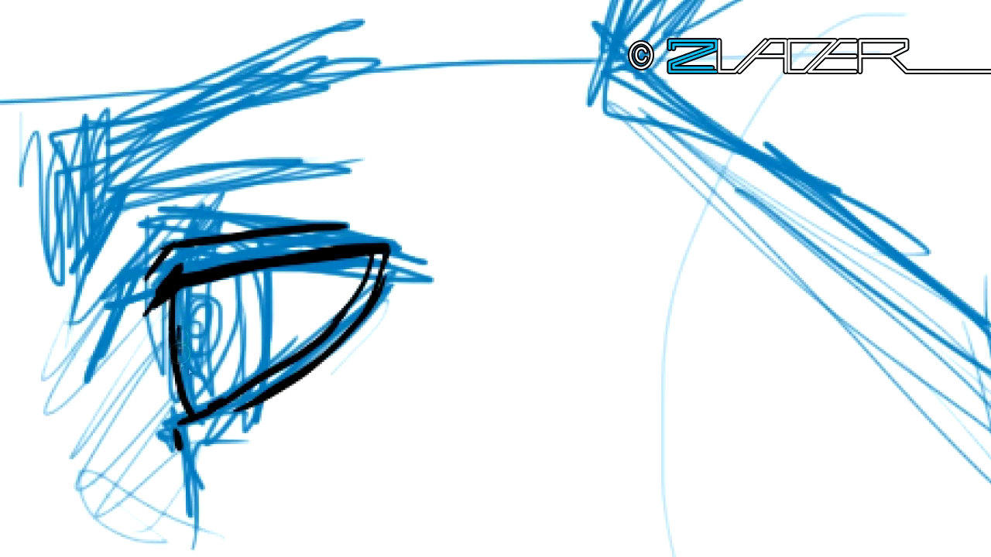
{"action": "left_click_drag", "start_coordinate": [185, 317], "coordinate": [184, 362]}
Step: Ink the angular eyebrow, more lid-crease strokes, and the nose bridge line
{"action": "mouse_move", "coordinate": [70, 151]}
{"action": "left_mouse_down"}
{"action": "mouse_move", "coordinate": [71, 275]}
{"action": "mouse_move", "coordinate": [363, 51]}
{"action": "left_mouse_up"}
{"action": "left_click_drag", "start_coordinate": [73, 271], "coordinate": [158, 150]}
{"action": "left_click_drag", "start_coordinate": [140, 286], "coordinate": [172, 232]}
{"action": "left_click_drag", "start_coordinate": [166, 244], "coordinate": [346, 226]}
{"action": "key", "text": "ctrl+minus"}
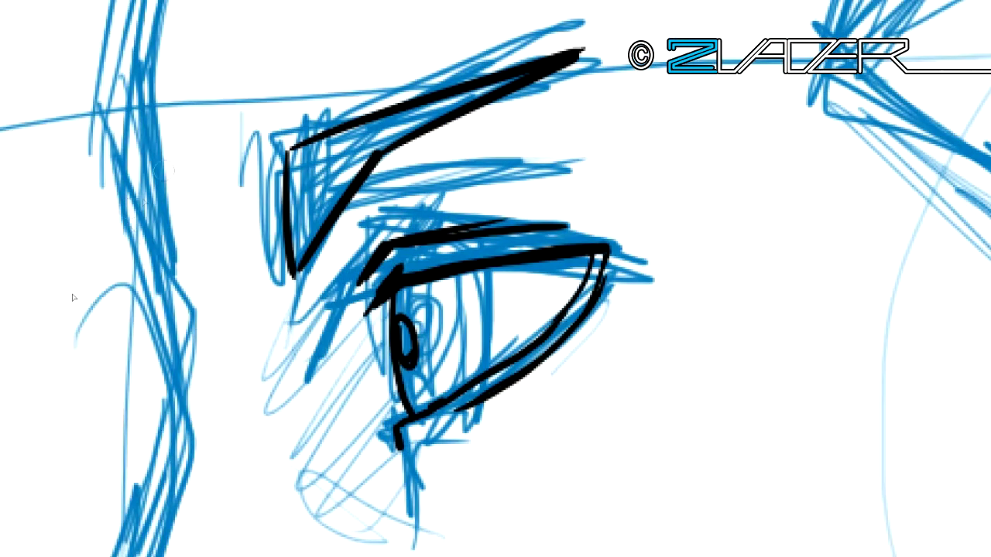
{"action": "mouse_move", "coordinate": [223, 74]}
{"action": "left_mouse_down"}
{"action": "mouse_move", "coordinate": [197, 232]}
{"action": "mouse_move", "coordinate": [218, 314]}
{"action": "mouse_move", "coordinate": [224, 538]}
{"action": "left_mouse_up"}
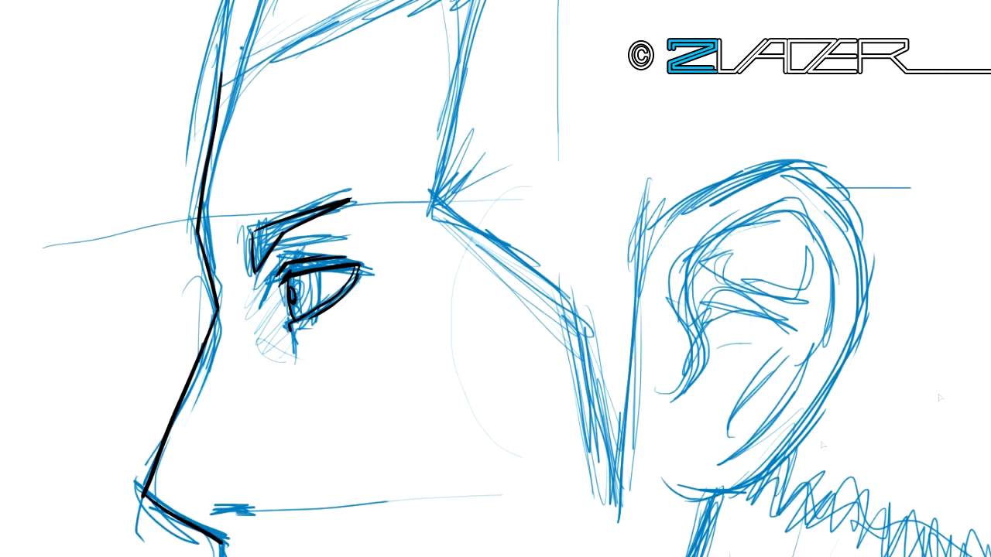
Step: Ink the mouth, chin, jaw and neck lines in black
{"action": "scroll", "coordinate": [496, 279], "scroll_direction": "down", "scroll_amount": 5}
{"action": "left_click_drag", "start_coordinate": [221, 348], "coordinate": [224, 414]}
{"action": "mouse_move", "coordinate": [225, 408]}
{"action": "left_mouse_down"}
{"action": "mouse_move", "coordinate": [341, 418]}
{"action": "mouse_move", "coordinate": [265, 473]}
{"action": "left_mouse_up"}
{"action": "scroll", "coordinate": [399, 333], "scroll_direction": "down", "scroll_amount": 4}
{"action": "mouse_move", "coordinate": [208, 313]}
{"action": "left_mouse_down"}
{"action": "mouse_move", "coordinate": [254, 312]}
{"action": "mouse_move", "coordinate": [275, 422]}
{"action": "mouse_move", "coordinate": [341, 448]}
{"action": "mouse_move", "coordinate": [711, 151]}
{"action": "left_mouse_up"}
{"action": "left_click_drag", "start_coordinate": [352, 443], "coordinate": [565, 554]}
Step: Ink the ear's outer rim, inner contours, concha and antihelix
{"action": "left_click_drag", "start_coordinate": [733, 209], "coordinate": [706, 395]}
{"action": "scroll", "coordinate": [495, 278], "scroll_direction": "up", "scroll_amount": 5}
{"action": "left_click_drag", "start_coordinate": [705, 347], "coordinate": [745, 358]}
{"action": "left_click_drag", "start_coordinate": [658, 105], "coordinate": [743, 356]}
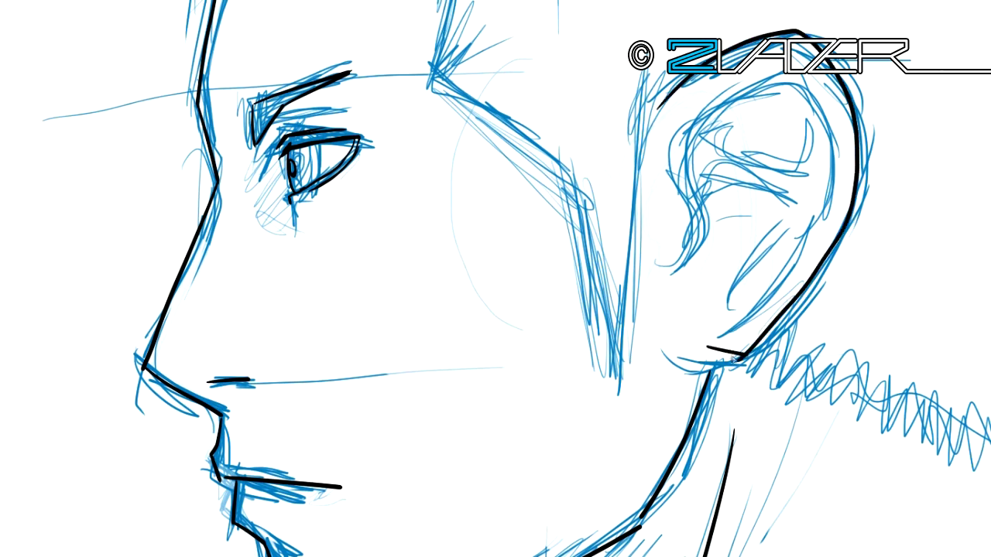
{"action": "mouse_move", "coordinate": [677, 296]}
{"action": "left_mouse_down"}
{"action": "mouse_move", "coordinate": [782, 87]}
{"action": "mouse_move", "coordinate": [797, 215]}
{"action": "left_mouse_up"}
{"action": "left_click_drag", "start_coordinate": [802, 240], "coordinate": [727, 321]}
{"action": "left_click_drag", "start_coordinate": [720, 124], "coordinate": [820, 155]}
{"action": "mouse_move", "coordinate": [704, 178]}
{"action": "left_mouse_down"}
{"action": "mouse_move", "coordinate": [789, 193]}
{"action": "mouse_move", "coordinate": [713, 302]}
{"action": "left_mouse_up"}
Step: Ink the top of the skull, back of the head and a ponytail strand
{"action": "scroll", "coordinate": [542, 155], "scroll_direction": "up", "scroll_amount": 3}
{"action": "scroll", "coordinate": [535, 160], "scroll_direction": "down", "scroll_amount": 3}
{"action": "scroll", "coordinate": [535, 160], "scroll_direction": "up", "scroll_amount": 3}
{"action": "mouse_move", "coordinate": [267, 232]}
{"action": "left_mouse_down"}
{"action": "mouse_move", "coordinate": [704, 151]}
{"action": "mouse_move", "coordinate": [681, 500]}
{"action": "left_mouse_up"}
{"action": "scroll", "coordinate": [495, 279], "scroll_direction": "down", "scroll_amount": 2}
{"action": "left_click_drag", "start_coordinate": [681, 383], "coordinate": [743, 523]}
{"action": "left_click_drag", "start_coordinate": [723, 100], "coordinate": [735, 206]}
{"action": "mouse_move", "coordinate": [762, 112]}
{"action": "left_mouse_down"}
{"action": "mouse_move", "coordinate": [754, 204]}
{"action": "mouse_move", "coordinate": [764, 467]}
{"action": "left_mouse_up"}
{"action": "left_click_drag", "start_coordinate": [771, 112], "coordinate": [826, 151]}
Step: Ink the forehead hairline and ponytail bottom edge, undo the stray pre-ear line, and ink the pupil
{"action": "mouse_move", "coordinate": [267, 136]}
{"action": "left_mouse_down"}
{"action": "mouse_move", "coordinate": [334, 105]}
{"action": "mouse_move", "coordinate": [445, 248]}
{"action": "mouse_move", "coordinate": [469, 345]}
{"action": "left_mouse_up"}
{"action": "mouse_move", "coordinate": [473, 340]}
{"action": "left_mouse_down"}
{"action": "mouse_move", "coordinate": [481, 202]}
{"action": "mouse_move", "coordinate": [465, 349]}
{"action": "left_mouse_up"}
{"action": "key", "text": "ctrl+z"}
{"action": "left_click_drag", "start_coordinate": [763, 458], "coordinate": [827, 458]}
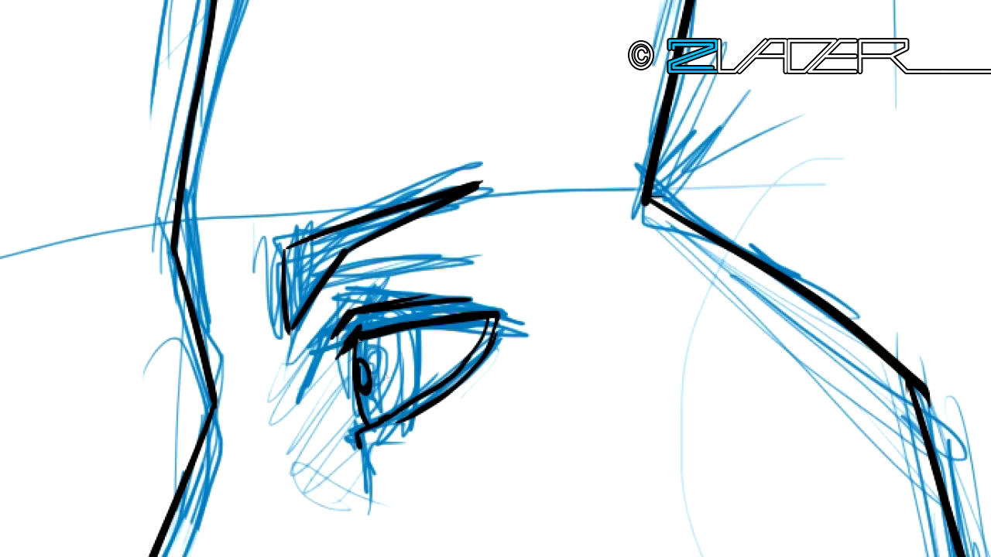
{"action": "left_click_drag", "start_coordinate": [362, 362], "coordinate": [368, 395]}
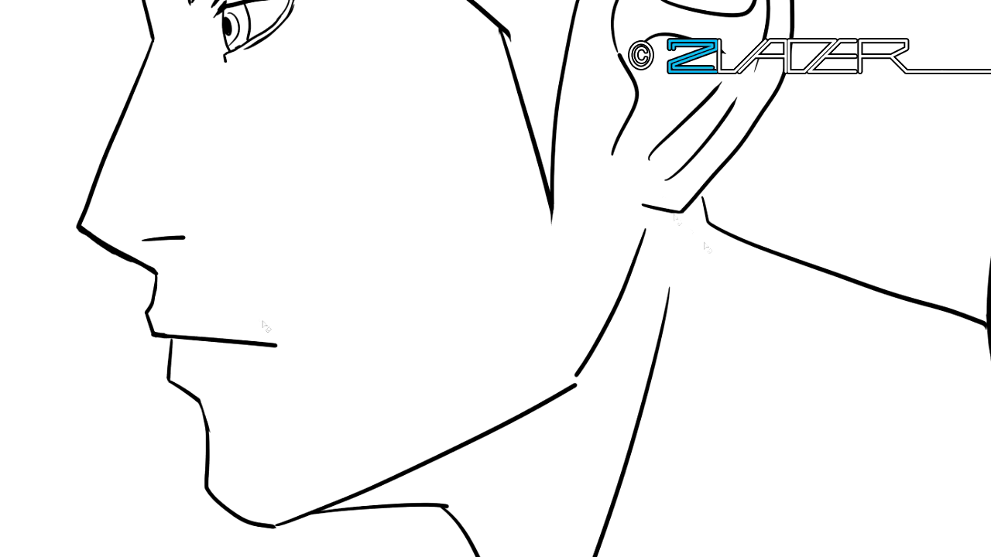
{"action": "scroll", "coordinate": [267, 326], "scroll_direction": "up", "scroll_amount": 5}
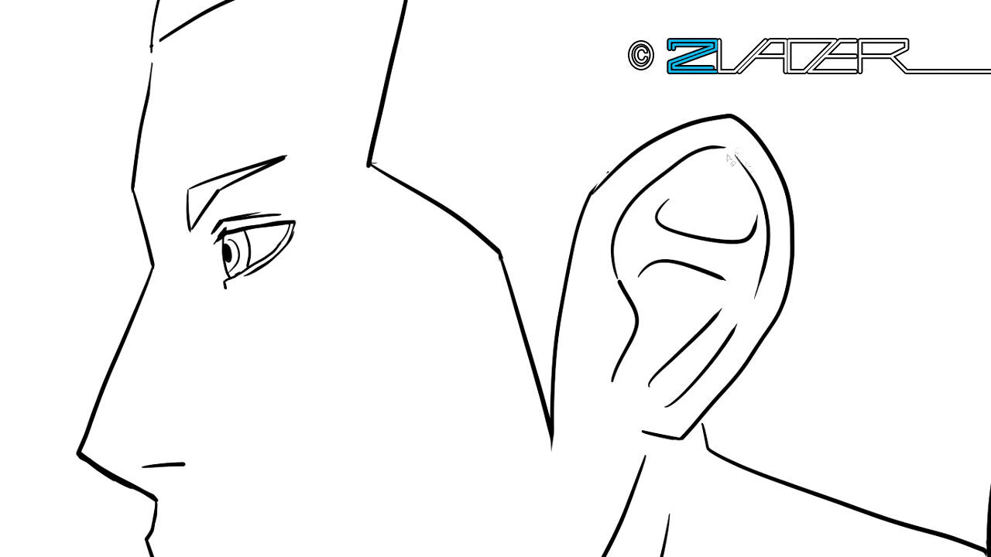
{"action": "left_click_drag", "start_coordinate": [150, 45], "coordinate": [136, 159]}
{"action": "key", "text": "ctrl+z"}
{"action": "key", "text": "ctrl+z"}
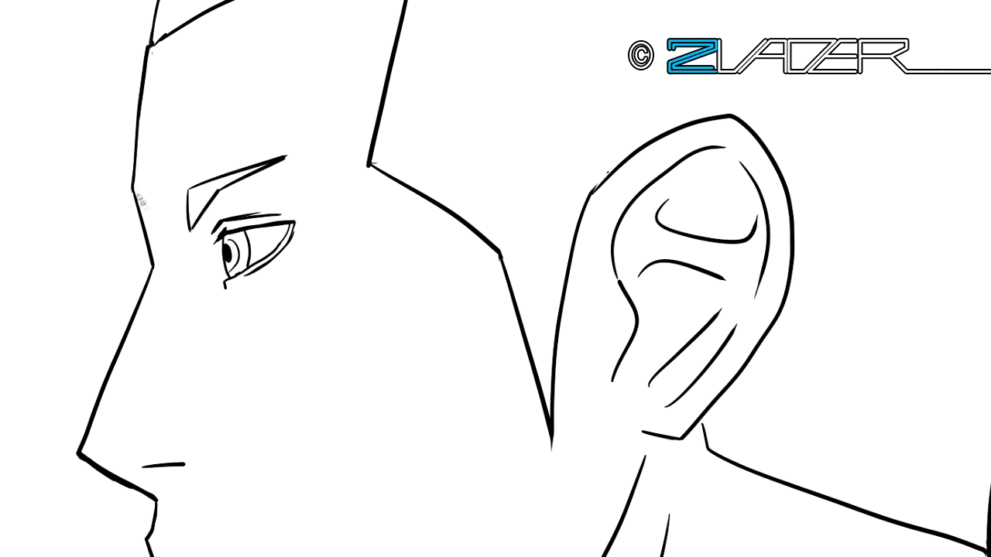
{"action": "scroll", "coordinate": [434, 271], "scroll_direction": "down", "scroll_amount": 3}
{"action": "scroll", "coordinate": [441, 270], "scroll_direction": "up", "scroll_amount": 3}
{"action": "scroll", "coordinate": [615, 246], "scroll_direction": "down", "scroll_amount": 3}
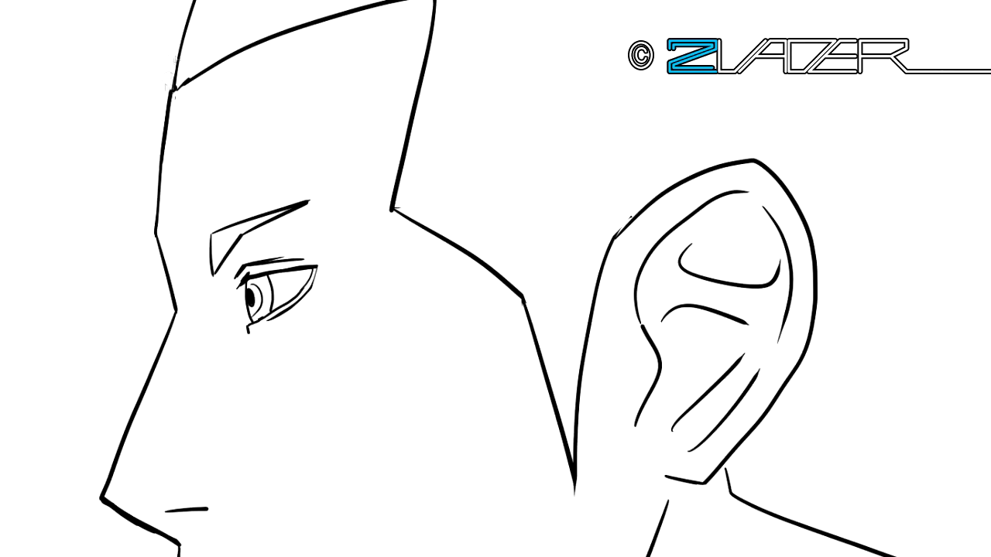
Step: Thicken the forehead, nose, lip, jaw and ear outlines and the temple-to-ear lines
{"action": "mouse_move", "coordinate": [164, 92]}
{"action": "left_mouse_down"}
{"action": "mouse_move", "coordinate": [181, 310]}
{"action": "mouse_move", "coordinate": [100, 472]}
{"action": "left_mouse_up"}
{"action": "mouse_move", "coordinate": [183, 379]}
{"action": "left_mouse_down"}
{"action": "mouse_move", "coordinate": [180, 455]}
{"action": "mouse_move", "coordinate": [192, 495]}
{"action": "mouse_move", "coordinate": [229, 523]}
{"action": "left_mouse_up"}
{"action": "scroll", "coordinate": [229, 524], "scroll_direction": "down", "scroll_amount": 3}
{"action": "mouse_move", "coordinate": [225, 380]}
{"action": "left_mouse_down"}
{"action": "mouse_move", "coordinate": [299, 510]}
{"action": "mouse_move", "coordinate": [514, 556]}
{"action": "left_mouse_up"}
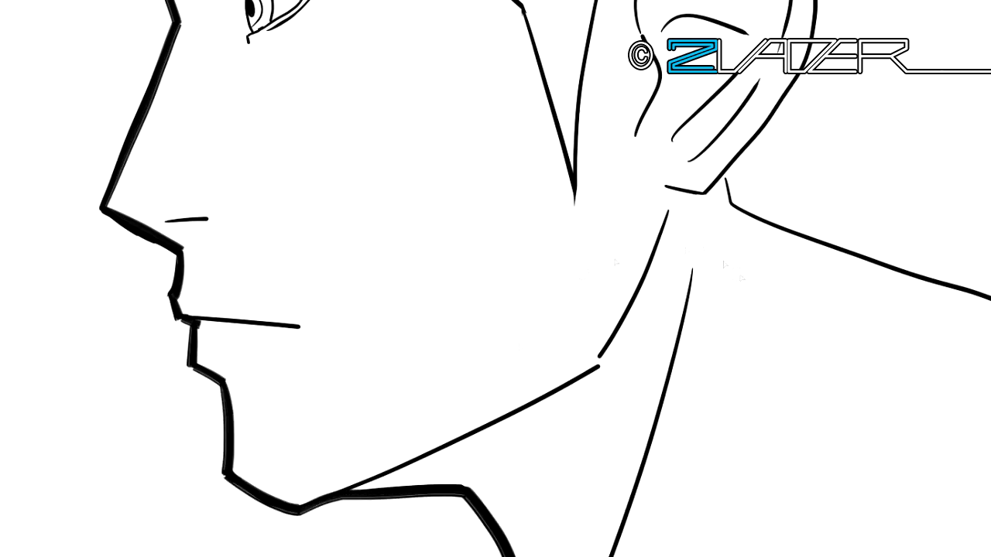
{"action": "scroll", "coordinate": [495, 278], "scroll_direction": "up", "scroll_amount": 5}
{"action": "mouse_move", "coordinate": [757, 62]}
{"action": "left_mouse_down"}
{"action": "mouse_move", "coordinate": [814, 189]}
{"action": "mouse_move", "coordinate": [705, 385]}
{"action": "left_mouse_up"}
{"action": "left_click_drag", "start_coordinate": [745, 93], "coordinate": [656, 267]}
{"action": "mouse_move", "coordinate": [391, 111]}
{"action": "left_mouse_down"}
{"action": "mouse_move", "coordinate": [523, 199]}
{"action": "mouse_move", "coordinate": [574, 393]}
{"action": "left_mouse_up"}
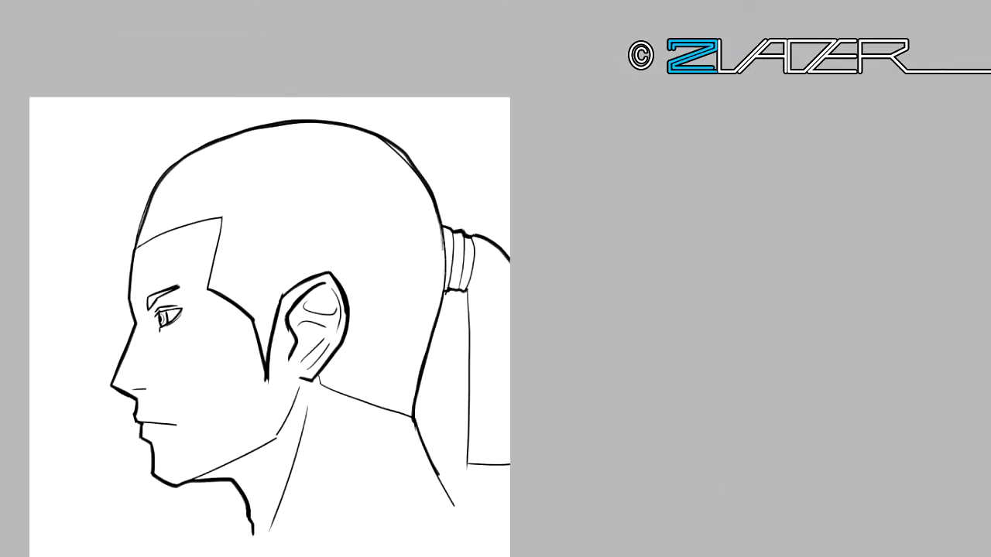
Step: Give the ponytail a wavy end, make the temple and neck hairlines jagged fur, and extend the nostril
{"action": "mouse_move", "coordinate": [466, 293]}
{"action": "left_mouse_down"}
{"action": "mouse_move", "coordinate": [467, 465]}
{"action": "mouse_move", "coordinate": [509, 464]}
{"action": "left_mouse_up"}
{"action": "mouse_move", "coordinate": [222, 219]}
{"action": "left_mouse_down"}
{"action": "mouse_move", "coordinate": [209, 293]}
{"action": "mouse_move", "coordinate": [266, 379]}
{"action": "mouse_move", "coordinate": [414, 418]}
{"action": "left_mouse_up"}
{"action": "left_click_drag", "start_coordinate": [136, 248], "coordinate": [223, 218]}
{"action": "left_click_drag", "start_coordinate": [330, 387], "coordinate": [414, 424]}
{"action": "left_click_drag", "start_coordinate": [133, 389], "coordinate": [149, 389]}
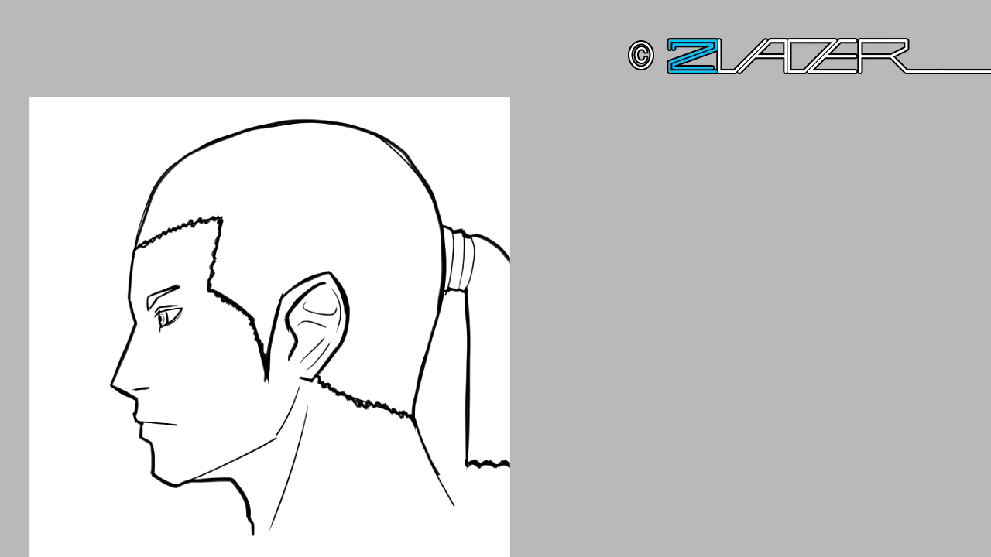
Step: Paint the crown black and bolden the hairline at the temple, sideburn and neck
{"action": "left_click_drag", "start_coordinate": [217, 263], "coordinate": [317, 185]}
{"action": "left_click_drag", "start_coordinate": [271, 232], "coordinate": [370, 179]}
{"action": "left_click_drag", "start_coordinate": [141, 240], "coordinate": [247, 163]}
{"action": "left_click_drag", "start_coordinate": [263, 203], "coordinate": [226, 294]}
{"action": "left_click_drag", "start_coordinate": [260, 352], "coordinate": [212, 268]}
{"action": "left_click_drag", "start_coordinate": [317, 373], "coordinate": [415, 411]}
Step: Paint black strands down the ponytail to its lower end and tip
{"action": "left_click_drag", "start_coordinate": [464, 236], "coordinate": [484, 387]}
{"action": "left_click_drag", "start_coordinate": [492, 241], "coordinate": [499, 418]}
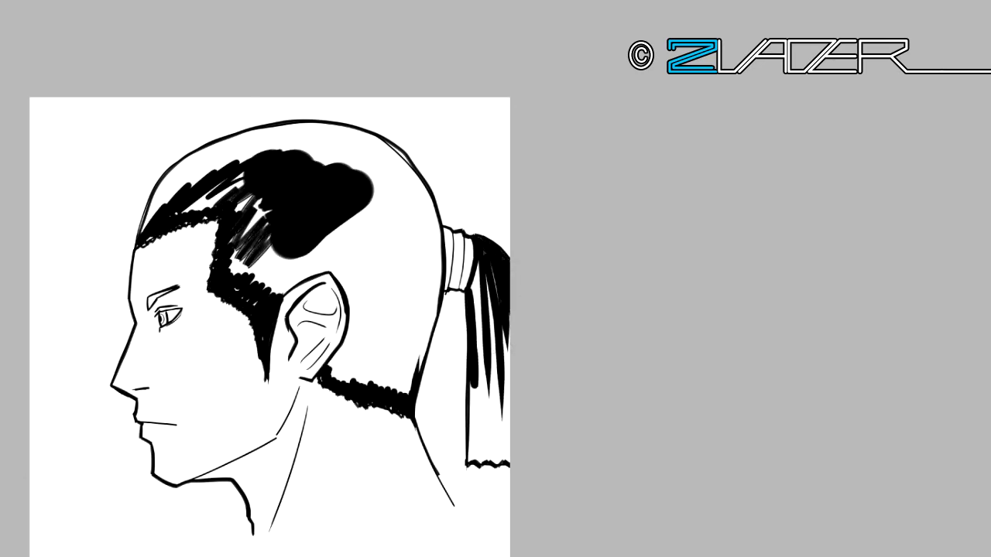
{"action": "left_click_drag", "start_coordinate": [468, 383], "coordinate": [476, 464]}
{"action": "left_click_drag", "start_coordinate": [477, 262], "coordinate": [478, 337]}
{"action": "left_click_drag", "start_coordinate": [383, 213], "coordinate": [387, 403]}
{"action": "left_click_drag", "start_coordinate": [457, 344], "coordinate": [398, 402]}
{"action": "left_click_drag", "start_coordinate": [503, 356], "coordinate": [488, 391]}
{"action": "left_click_drag", "start_coordinate": [434, 216], "coordinate": [422, 358]}
Step: Extend the black ponytail strands further up the canvas to finish them
{"action": "scroll", "coordinate": [255, 279], "scroll_direction": "up", "scroll_amount": 2}
{"action": "mouse_move", "coordinate": [461, 4]}
{"action": "left_mouse_down"}
{"action": "mouse_move", "coordinate": [446, 328]}
{"action": "mouse_move", "coordinate": [446, 127]}
{"action": "left_mouse_up"}
{"action": "left_click_drag", "start_coordinate": [426, 77], "coordinate": [422, 269]}
{"action": "left_click_drag", "start_coordinate": [455, 56], "coordinate": [420, 337]}
{"action": "scroll", "coordinate": [255, 279], "scroll_direction": "up", "scroll_amount": 3}
{"action": "scroll", "coordinate": [255, 279], "scroll_direction": "down", "scroll_amount": 5}
{"action": "scroll", "coordinate": [255, 279], "scroll_direction": "up", "scroll_amount": 4}
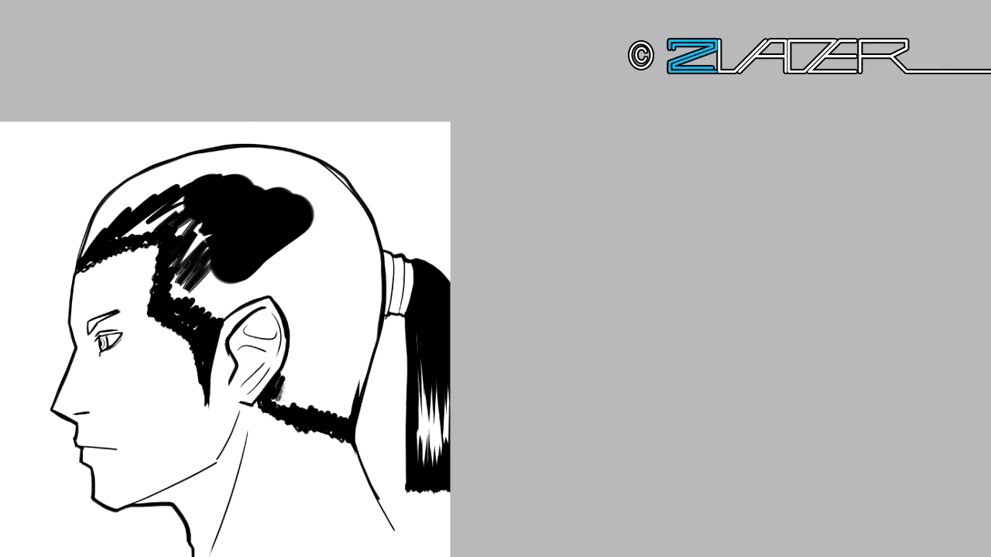
Step: Add black hairline strokes and streak white diagonal highlights across the top hair
{"action": "mouse_move", "coordinate": [81, 255]}
{"action": "left_mouse_down"}
{"action": "mouse_move", "coordinate": [120, 198]}
{"action": "mouse_move", "coordinate": [174, 175]}
{"action": "left_mouse_up"}
{"action": "scroll", "coordinate": [91, 221], "scroll_direction": "up", "scroll_amount": 4}
{"action": "left_click_drag", "start_coordinate": [194, 247], "coordinate": [286, 194]}
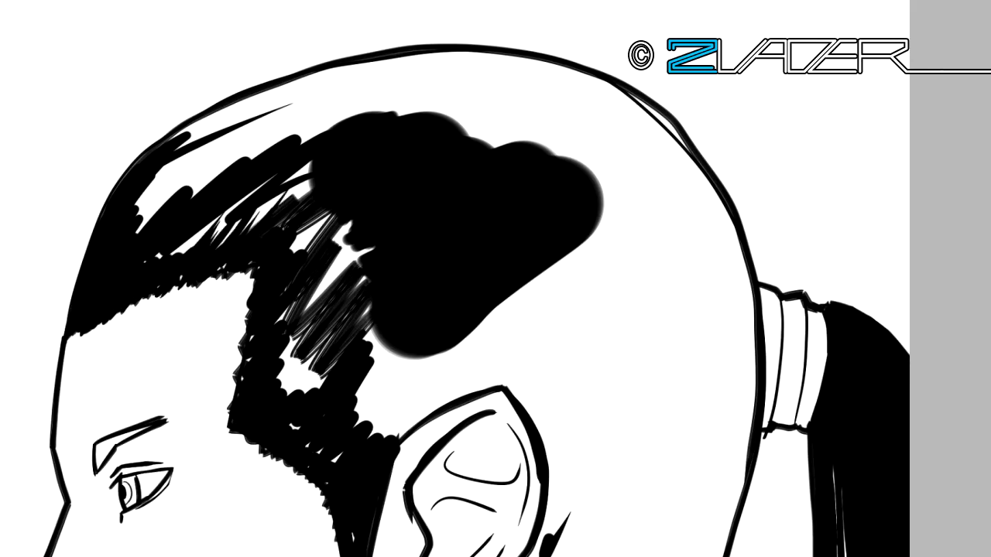
{"action": "left_click_drag", "start_coordinate": [116, 232], "coordinate": [171, 158]}
{"action": "mouse_move", "coordinate": [185, 240]}
{"action": "left_mouse_down"}
{"action": "mouse_move", "coordinate": [291, 140]}
{"action": "mouse_move", "coordinate": [441, 112]}
{"action": "left_mouse_up"}
{"action": "left_click_drag", "start_coordinate": [233, 147], "coordinate": [479, 97]}
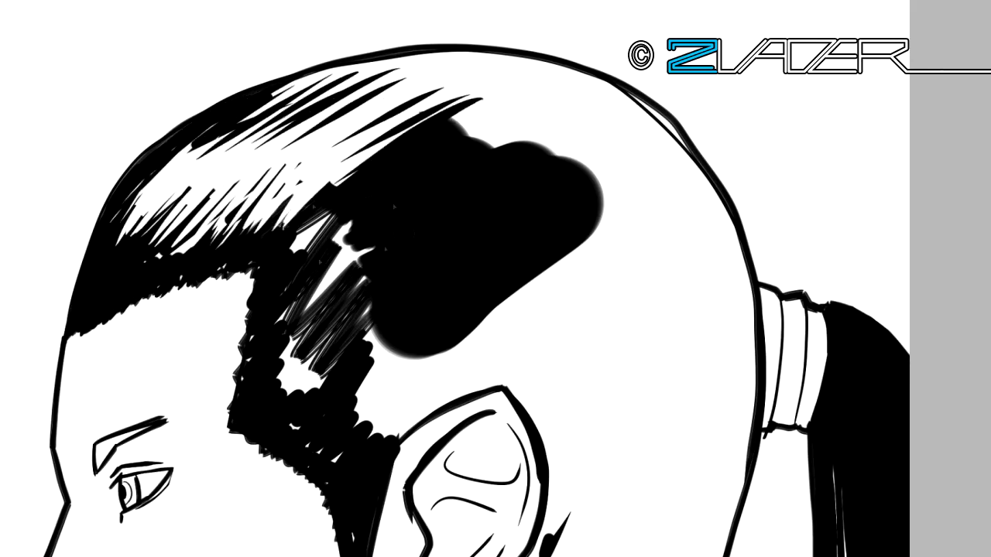
Step: Fill the side hair and hair around the ear black, thickening the ear outline
{"action": "left_click_drag", "start_coordinate": [340, 225], "coordinate": [387, 387]}
{"action": "left_click_drag", "start_coordinate": [398, 433], "coordinate": [526, 364]}
{"action": "left_click_drag", "start_coordinate": [526, 371], "coordinate": [553, 542]}
{"action": "left_click_drag", "start_coordinate": [124, 224], "coordinate": [247, 182]}
Step: Cover remaining white specks and gaps to complete the solid black hair mass
{"action": "left_click_drag", "start_coordinate": [178, 247], "coordinate": [236, 182]}
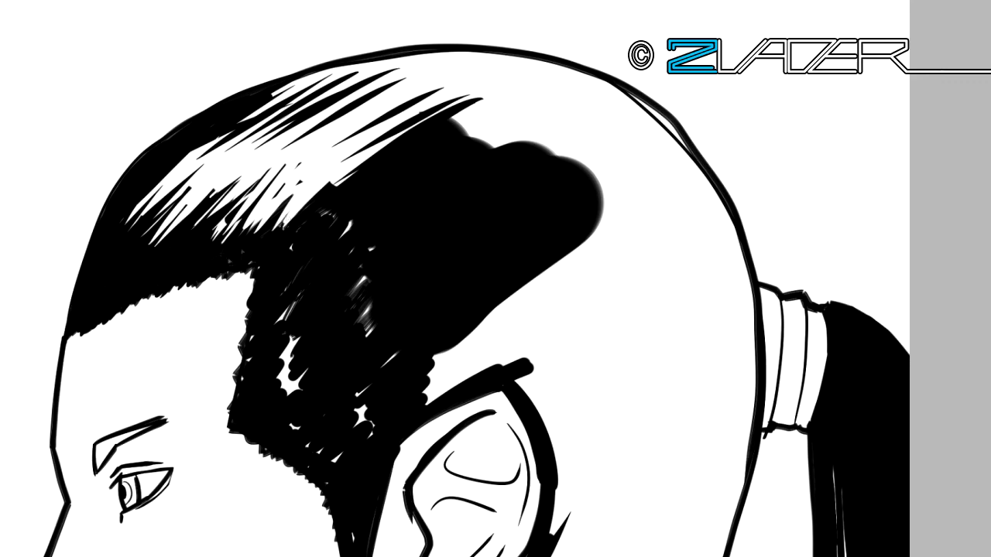
{"action": "left_click_drag", "start_coordinate": [224, 232], "coordinate": [309, 174]}
{"action": "left_click_drag", "start_coordinate": [244, 139], "coordinate": [514, 58]}
{"action": "mouse_move", "coordinate": [356, 279]}
{"action": "left_mouse_down"}
{"action": "mouse_move", "coordinate": [372, 336]}
{"action": "mouse_move", "coordinate": [364, 426]}
{"action": "left_mouse_up"}
{"action": "left_click_drag", "start_coordinate": [286, 294], "coordinate": [294, 395]}
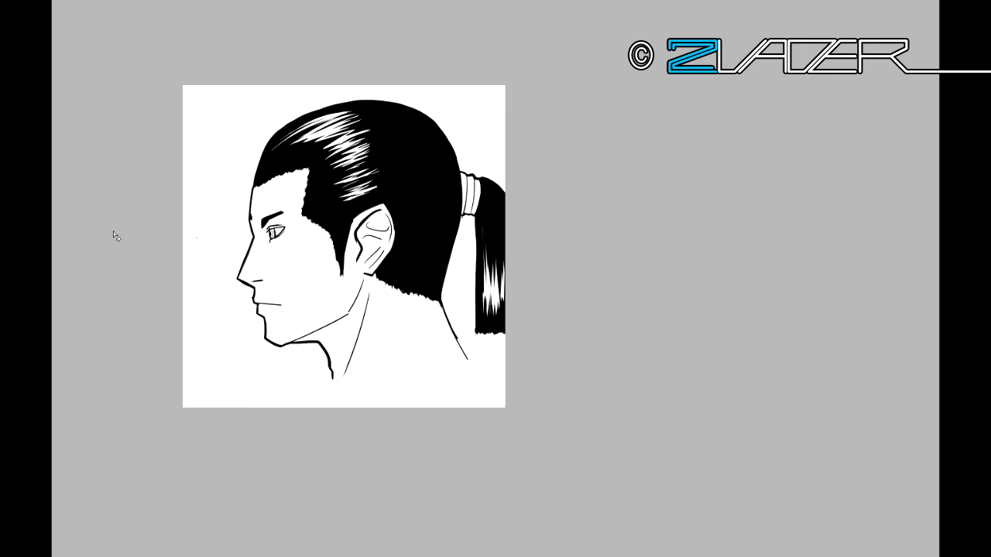
Step: Draw cyan guides for crown-to-chin, the ear, and eye and mouth levels, undoing a first loop
{"action": "mouse_move", "coordinate": [273, 142]}
{"action": "left_mouse_down"}
{"action": "mouse_move", "coordinate": [417, 112]}
{"action": "mouse_move", "coordinate": [261, 211]}
{"action": "left_mouse_up"}
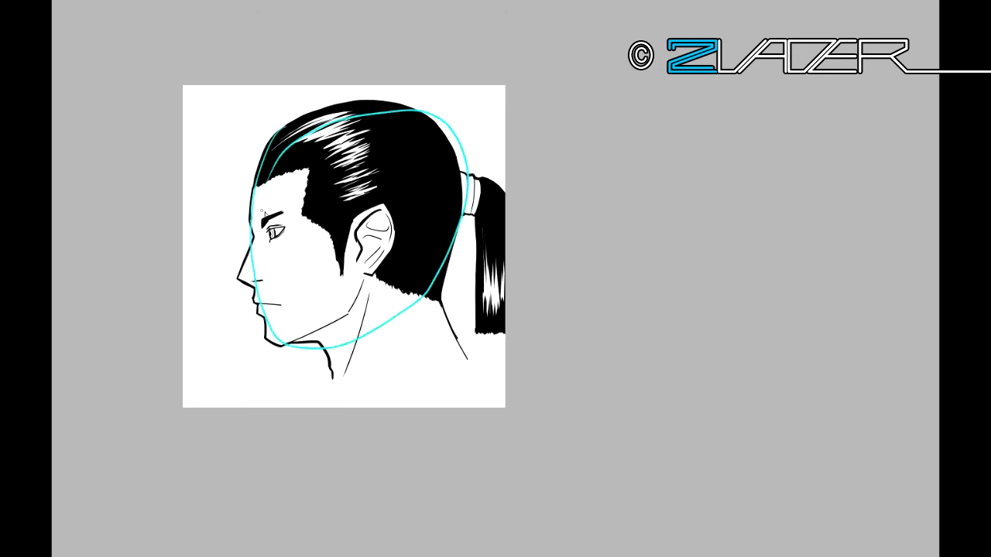
{"action": "key", "text": "ctrl+z"}
{"action": "mouse_move", "coordinate": [323, 106]}
{"action": "left_mouse_down"}
{"action": "mouse_move", "coordinate": [288, 342]}
{"action": "mouse_move", "coordinate": [406, 304]}
{"action": "mouse_move", "coordinate": [452, 188]}
{"action": "mouse_move", "coordinate": [399, 110]}
{"action": "mouse_move", "coordinate": [288, 120]}
{"action": "left_mouse_up"}
{"action": "mouse_move", "coordinate": [352, 200]}
{"action": "left_mouse_down"}
{"action": "mouse_move", "coordinate": [391, 236]}
{"action": "mouse_move", "coordinate": [354, 198]}
{"action": "left_mouse_up"}
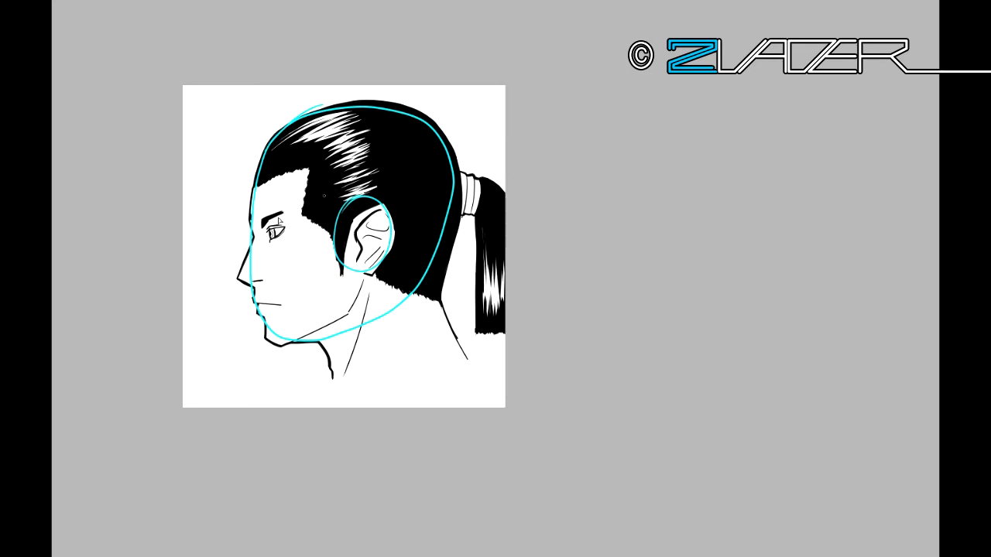
{"action": "left_click_drag", "start_coordinate": [249, 232], "coordinate": [450, 223]}
{"action": "left_click_drag", "start_coordinate": [241, 288], "coordinate": [470, 270]}
Step: Add cyan guides along the forehead, throat, back of skull and neck, plus an ear ellipse and eye line
{"action": "mouse_move", "coordinate": [267, 151]}
{"action": "left_mouse_down"}
{"action": "mouse_move", "coordinate": [246, 286]}
{"action": "mouse_move", "coordinate": [267, 341]}
{"action": "mouse_move", "coordinate": [295, 344]}
{"action": "mouse_move", "coordinate": [350, 313]}
{"action": "mouse_move", "coordinate": [364, 286]}
{"action": "left_mouse_up"}
{"action": "left_click_drag", "start_coordinate": [300, 341], "coordinate": [340, 383]}
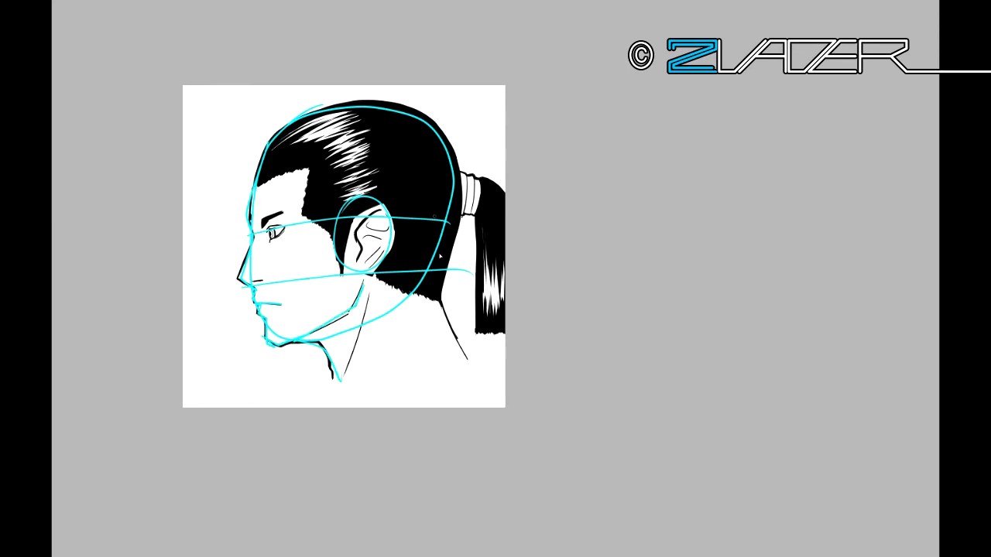
{"action": "mouse_move", "coordinate": [386, 276]}
{"action": "left_mouse_down"}
{"action": "mouse_move", "coordinate": [448, 288]}
{"action": "mouse_move", "coordinate": [456, 159]}
{"action": "mouse_move", "coordinate": [381, 111]}
{"action": "left_mouse_up"}
{"action": "left_click_drag", "start_coordinate": [438, 285], "coordinate": [462, 354]}
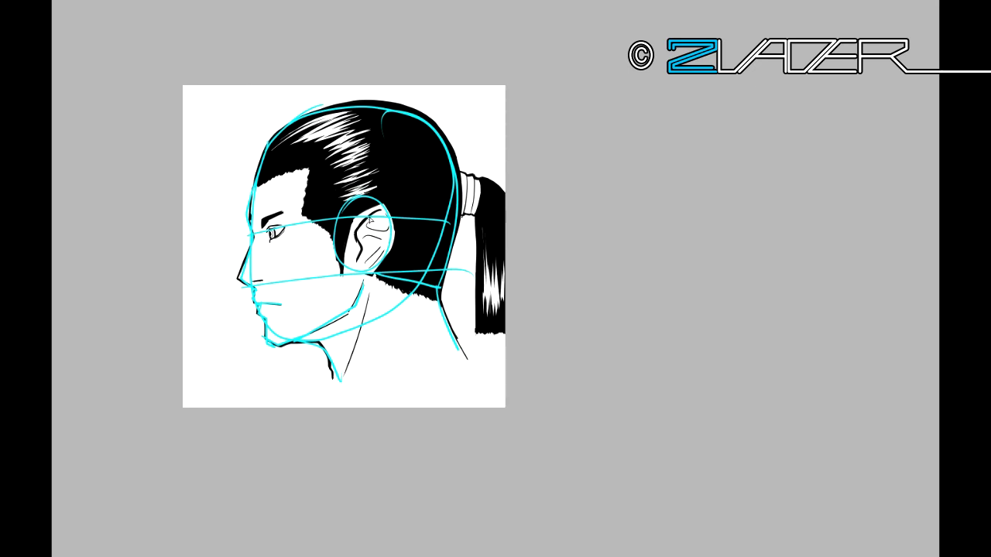
{"action": "mouse_move", "coordinate": [370, 222]}
{"action": "left_mouse_down"}
{"action": "mouse_move", "coordinate": [376, 209]}
{"action": "mouse_move", "coordinate": [391, 248]}
{"action": "left_mouse_up"}
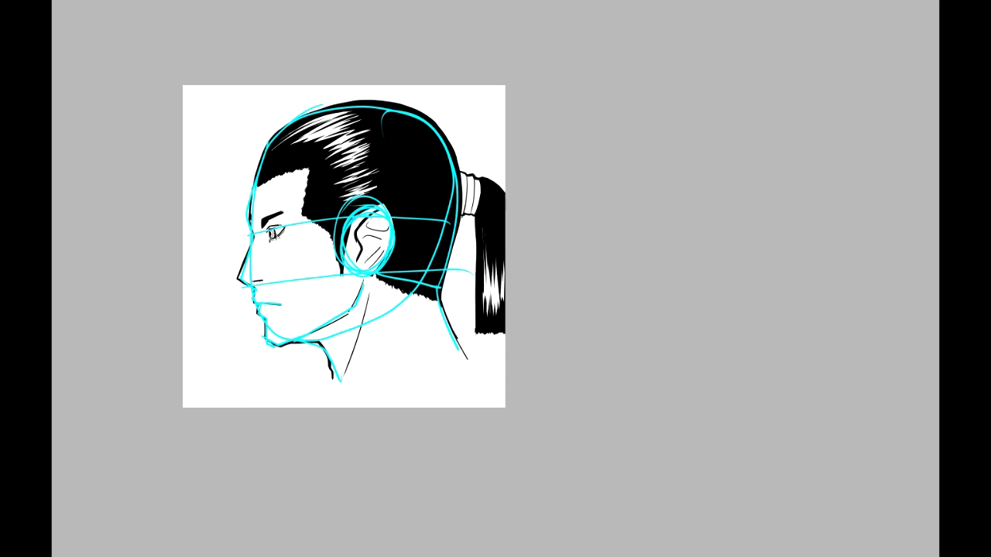
{"action": "mouse_move", "coordinate": [242, 239]}
{"action": "left_mouse_down"}
{"action": "mouse_move", "coordinate": [356, 217]}
{"action": "mouse_move", "coordinate": [460, 223]}
{"action": "left_mouse_up"}
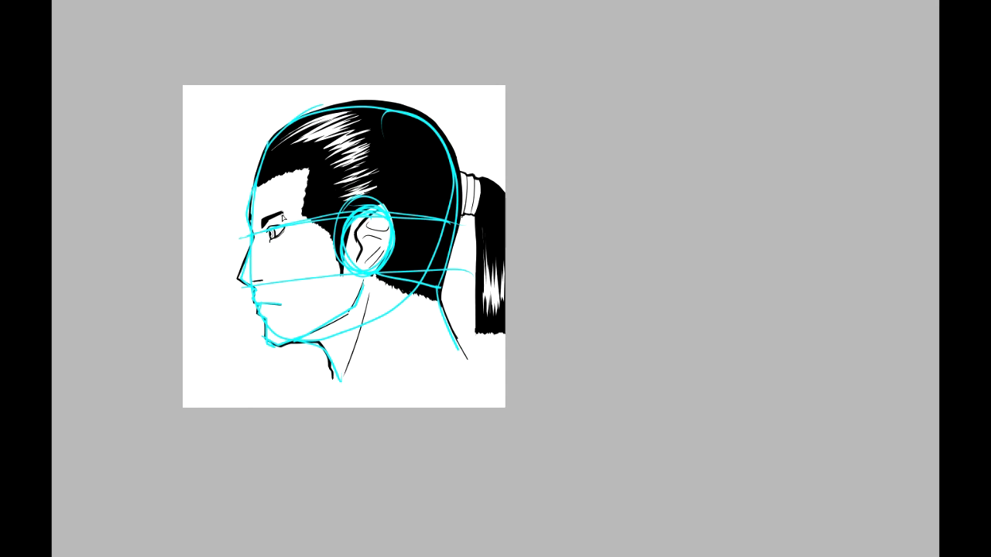
{"action": "scroll", "coordinate": [431, 202], "scroll_direction": "up", "scroll_amount": 1}
{"action": "scroll", "coordinate": [431, 202], "scroll_direction": "down", "scroll_amount": 3}
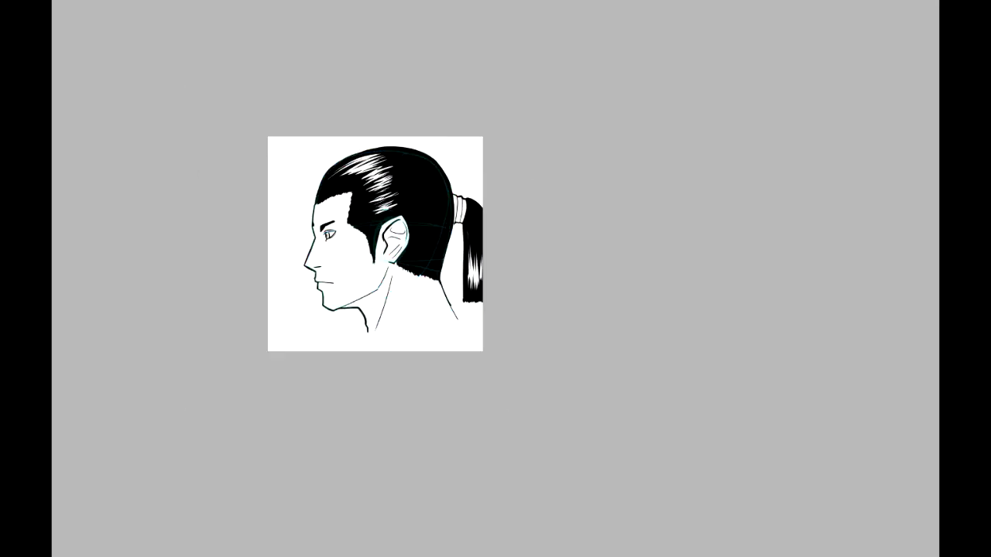
{"action": "scroll", "coordinate": [457, 275], "scroll_direction": "down", "scroll_amount": 1}
{"action": "scroll", "coordinate": [459, 279], "scroll_direction": "up", "scroll_amount": 3}
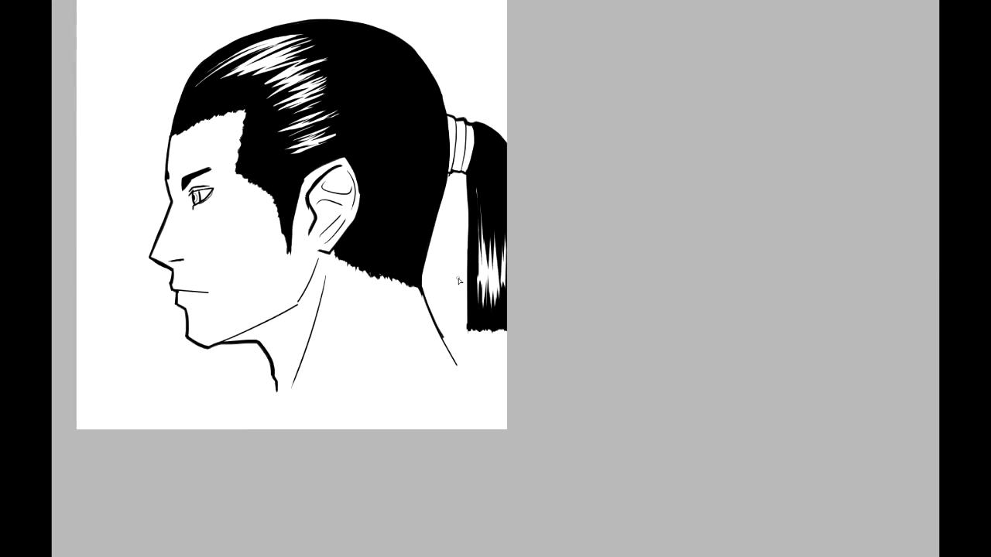